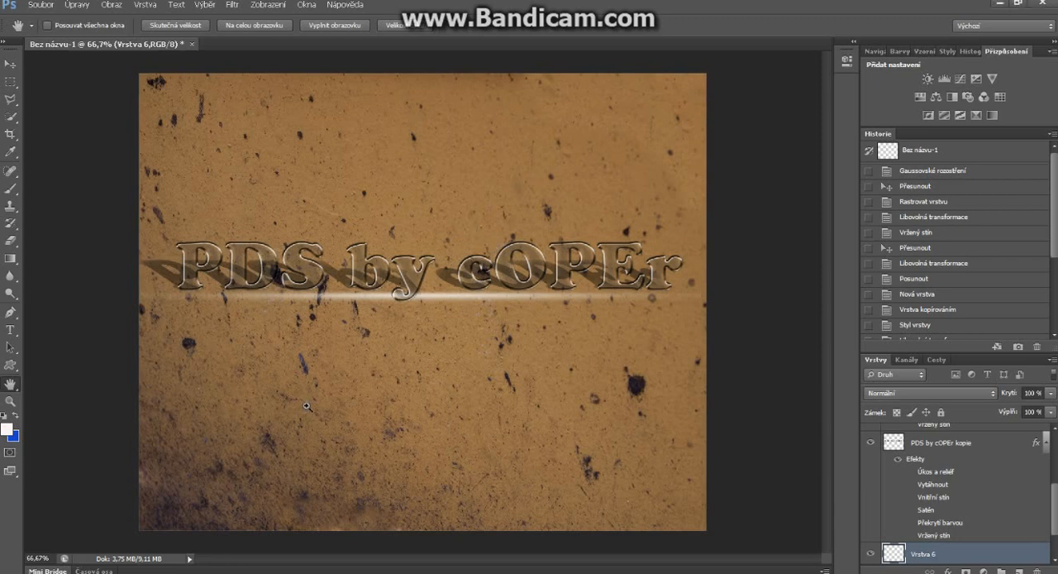
Step: Create a 1280 × 1024 px transparent RGB document at 300 pixels per cm and add two empty layers
key("ctrl+n")
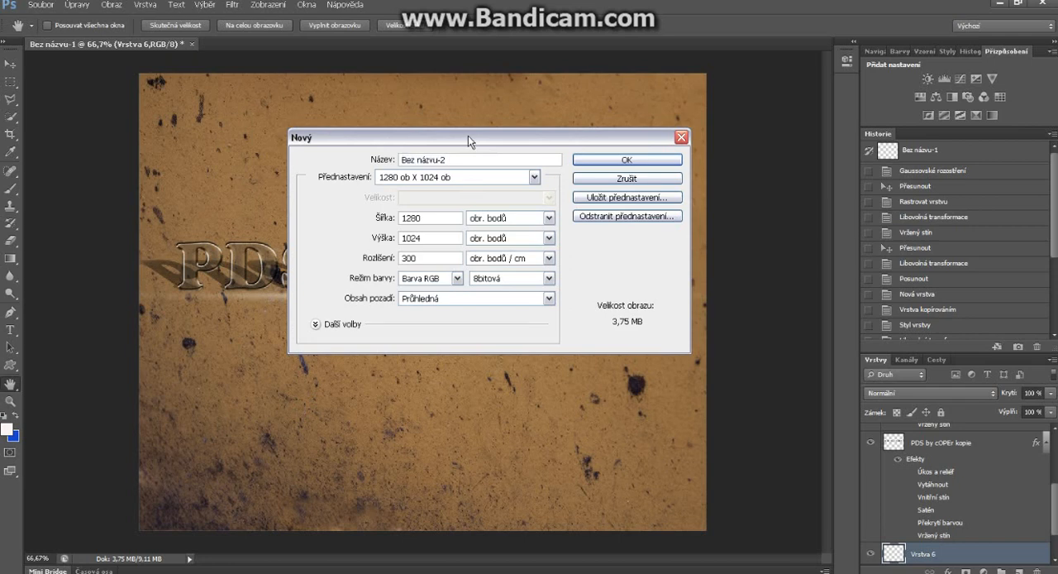
left_click_drag(468, 134, 462, 153)
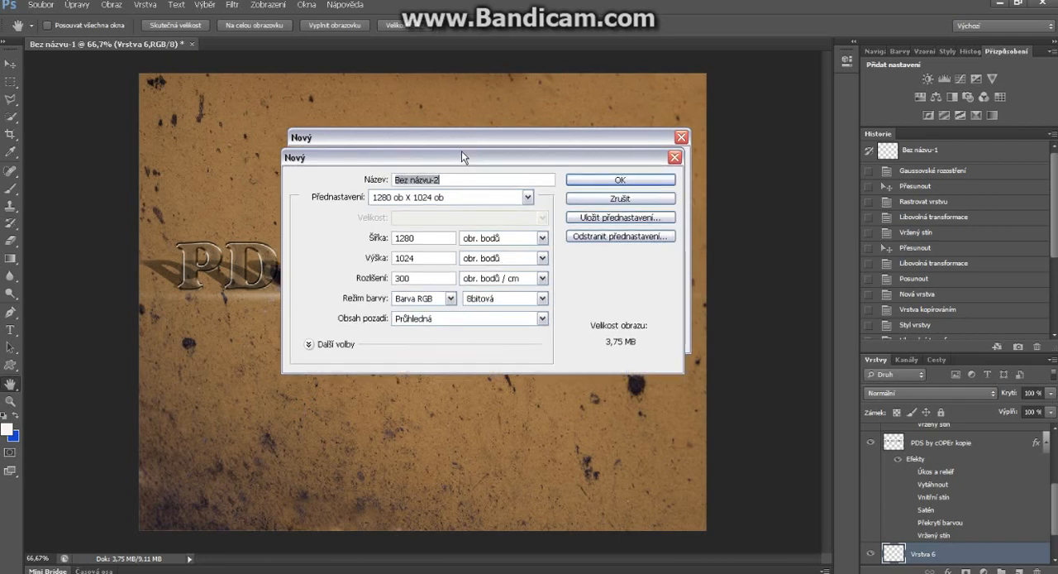
left_click(597, 181)
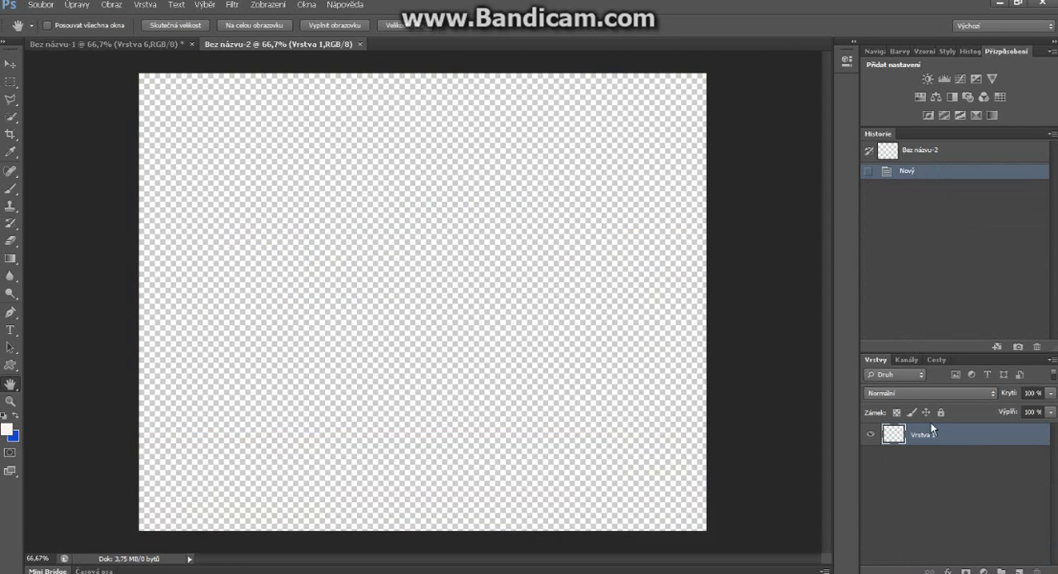
key("ctrl+shift+alt+n")
key("ctrl+shift+alt+n")
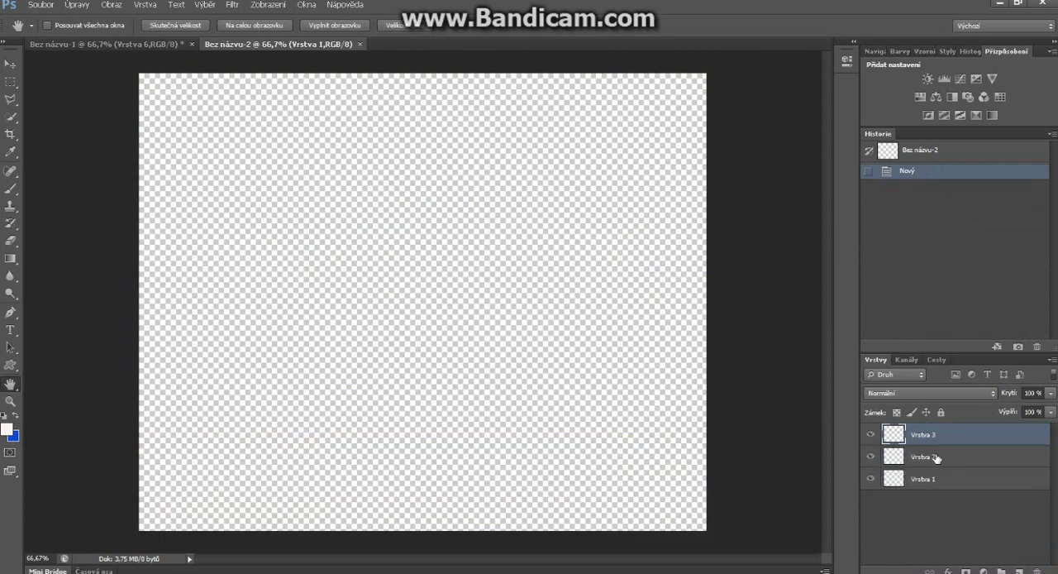
Step: On the middle layer, add the horizontal text "PDS by cOPEr" in Cooper Std Black
left_click(953, 457)
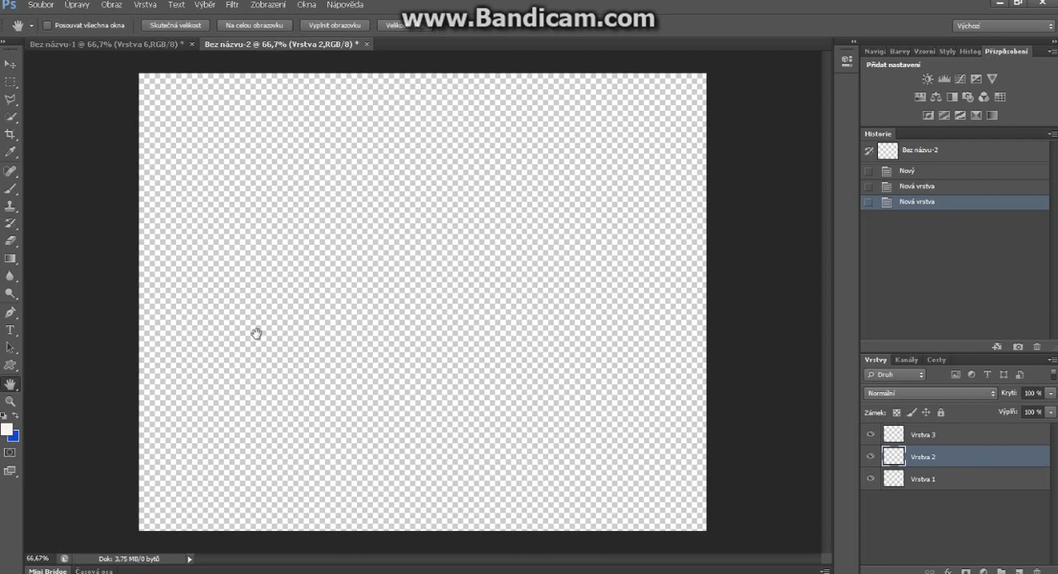
key("t")
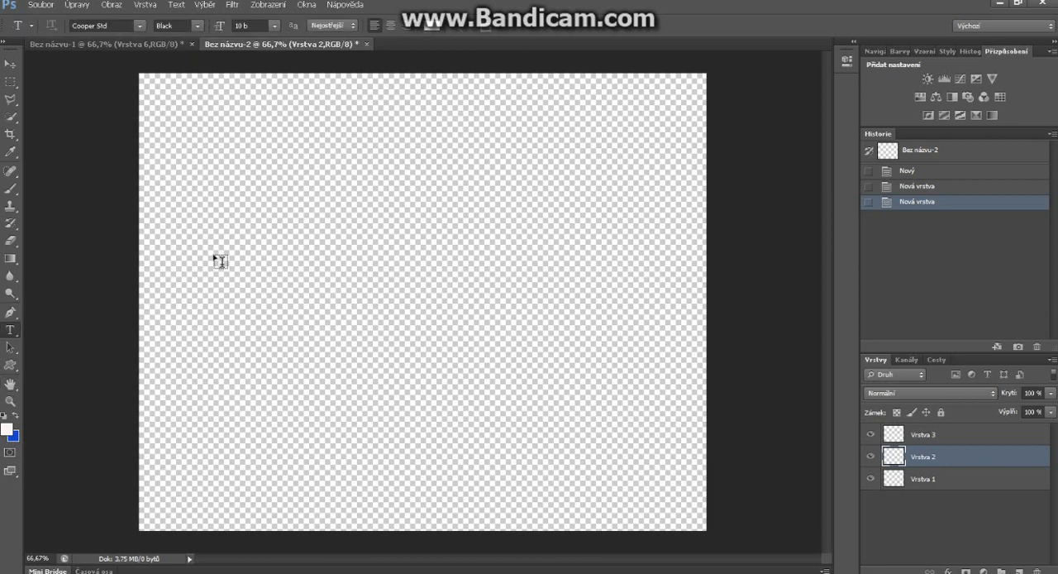
left_click(218, 260)
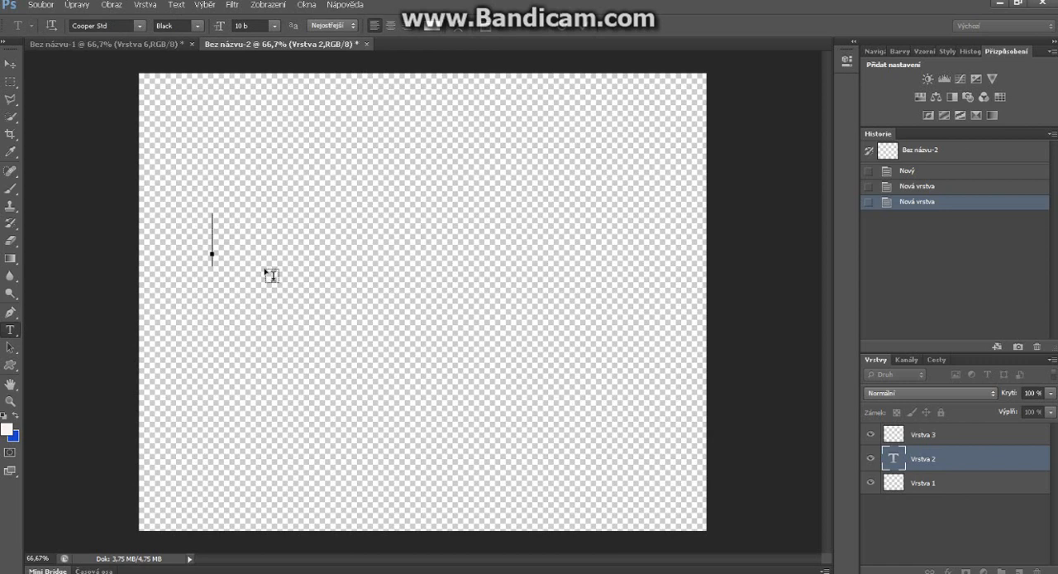
type("PDS")
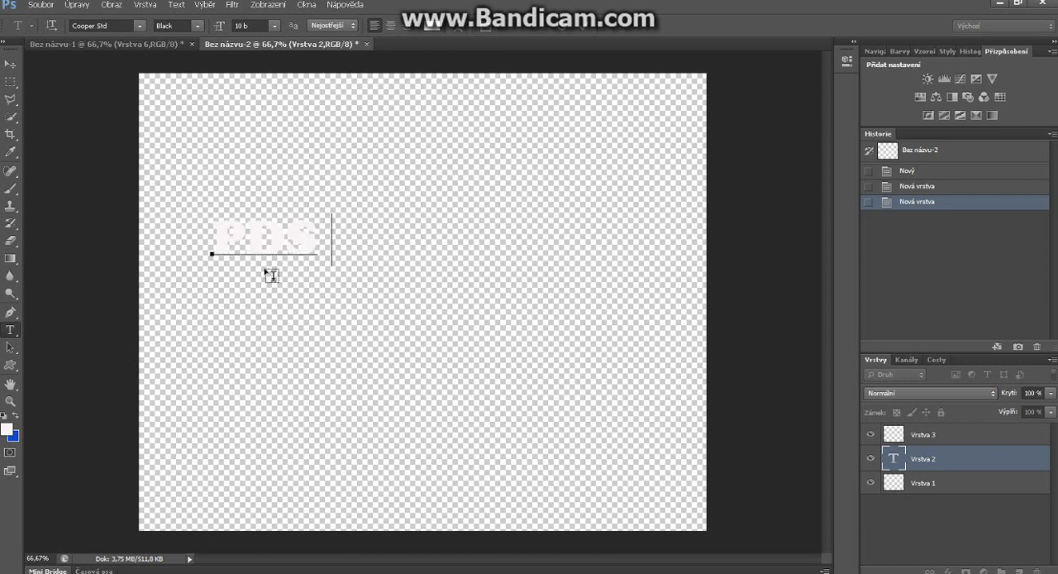
type(" by cOPEr")
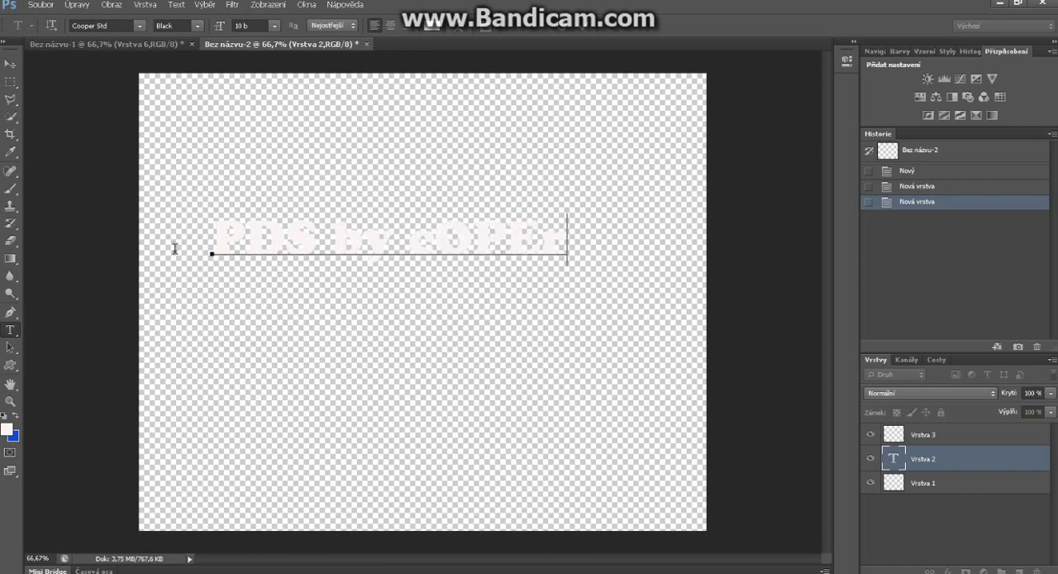
Step: Change the colour of the whole "PDS by cOPEr" text to near-black 100f0f
key("ctrl+a")
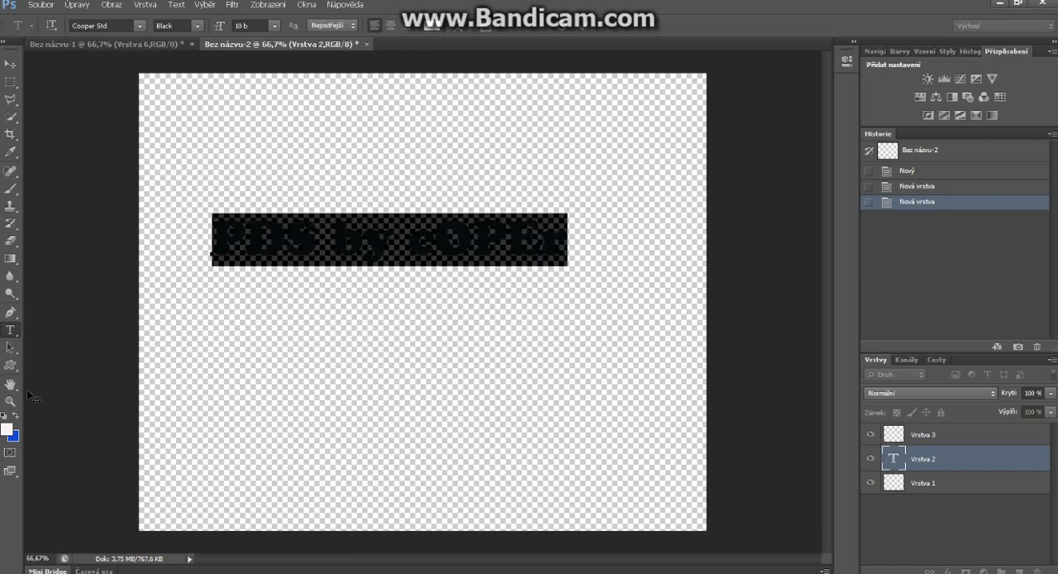
left_click(436, 28)
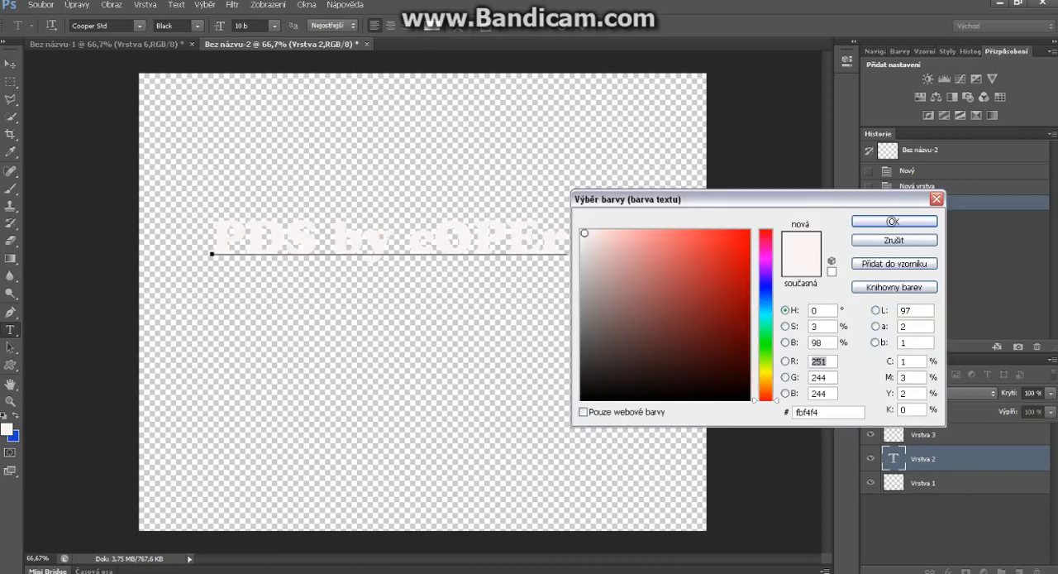
left_click(610, 285)
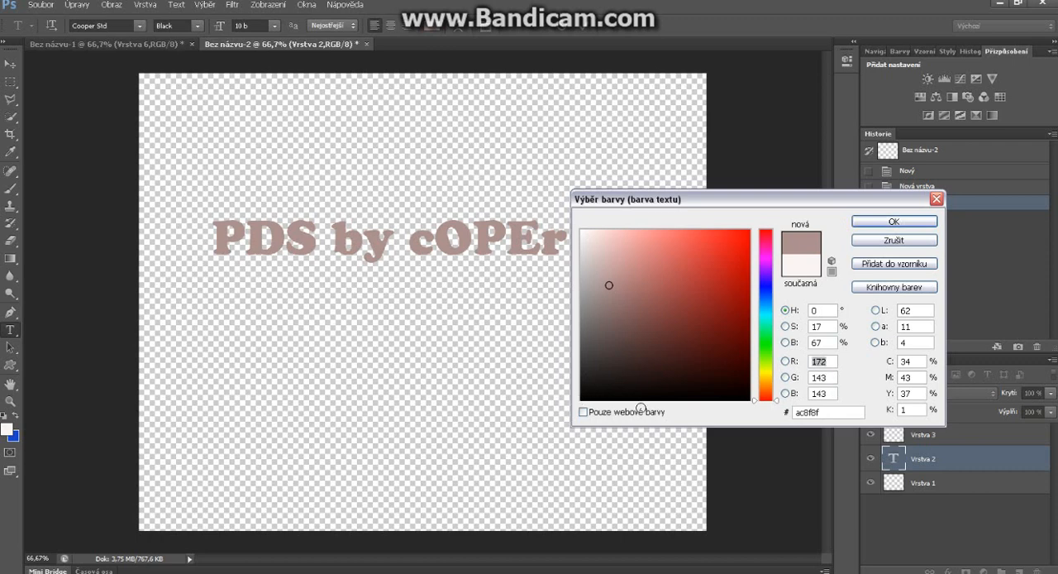
left_click(590, 389)
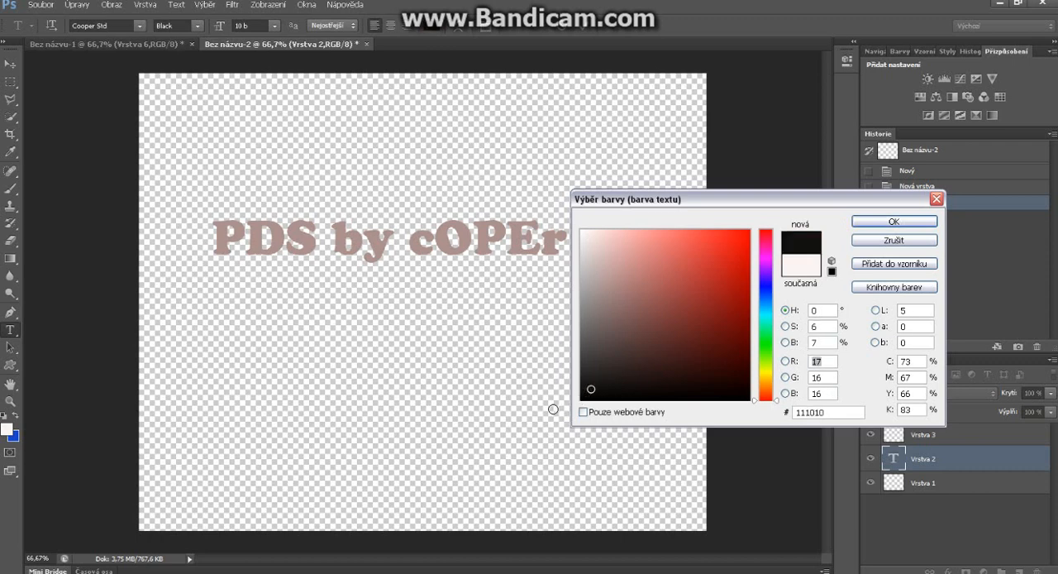
left_click(588, 391)
left_click(860, 226)
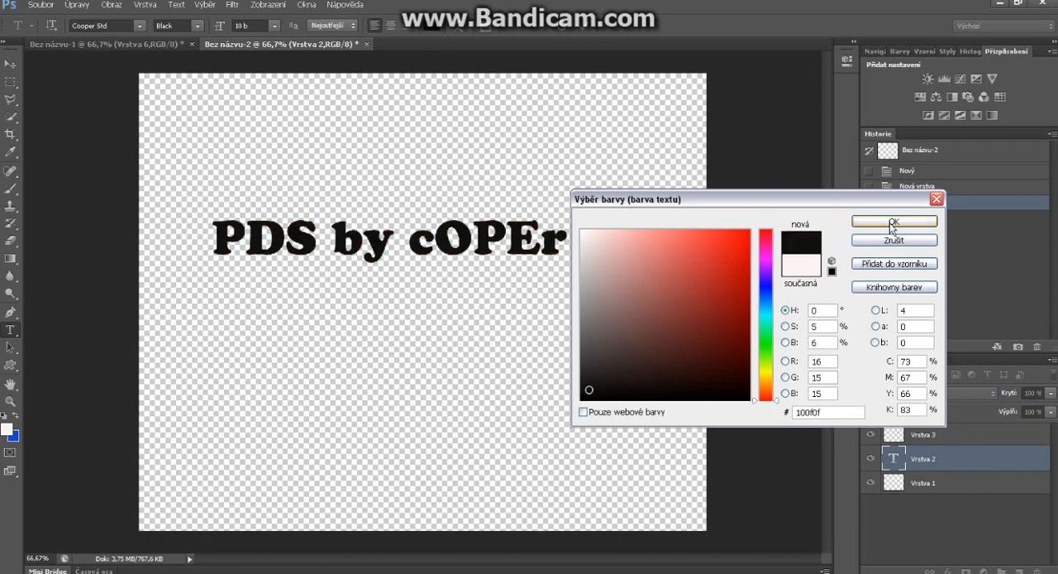
left_click(568, 239)
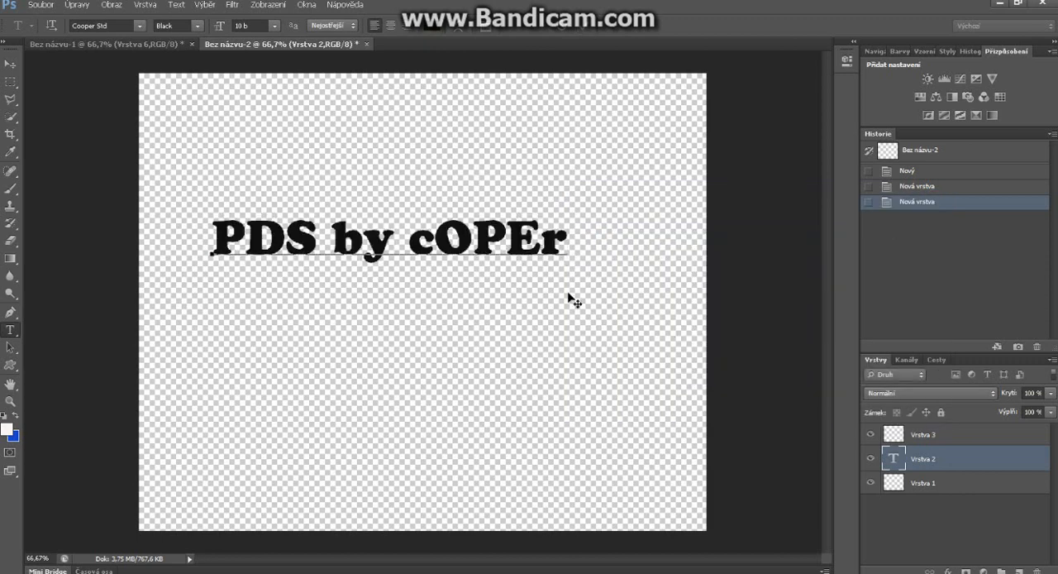
key("ctrl")
key("ctrl+t")
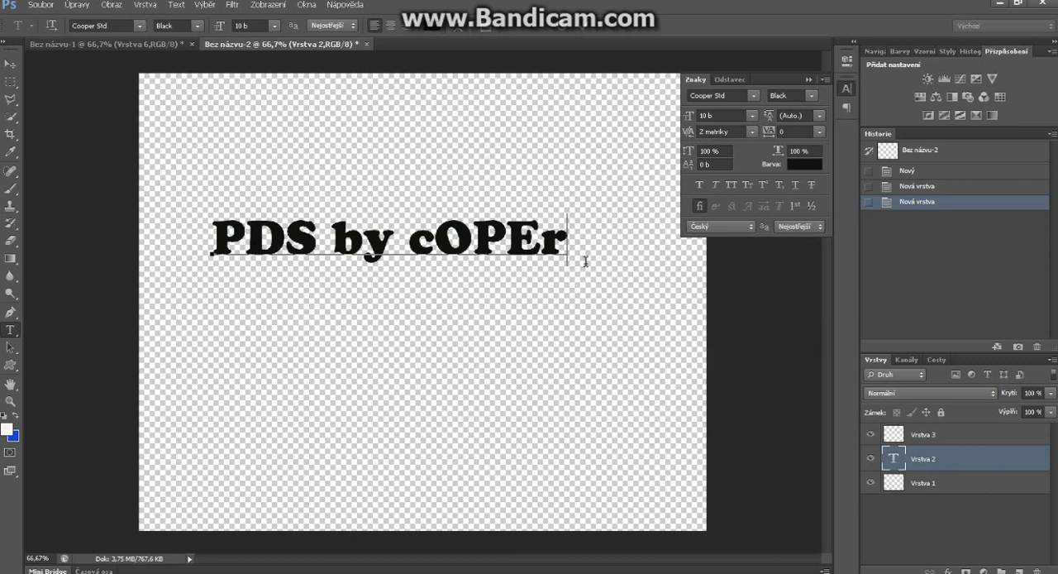
left_click(808, 80)
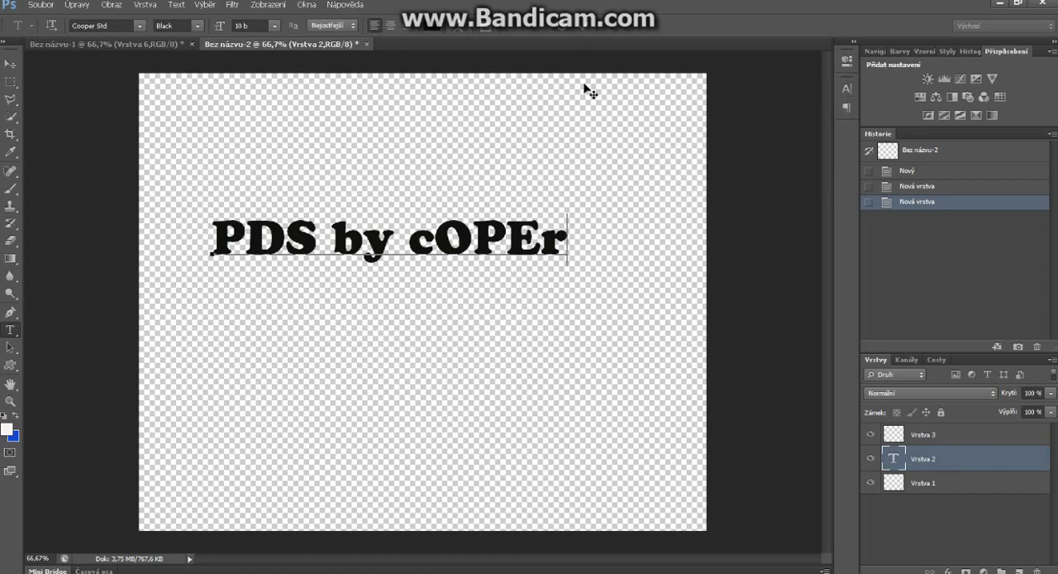
Step: Commit the text, then enlarge it to about 139% width and 161% height and move it to the middle of the canvas
left_click(584, 29)
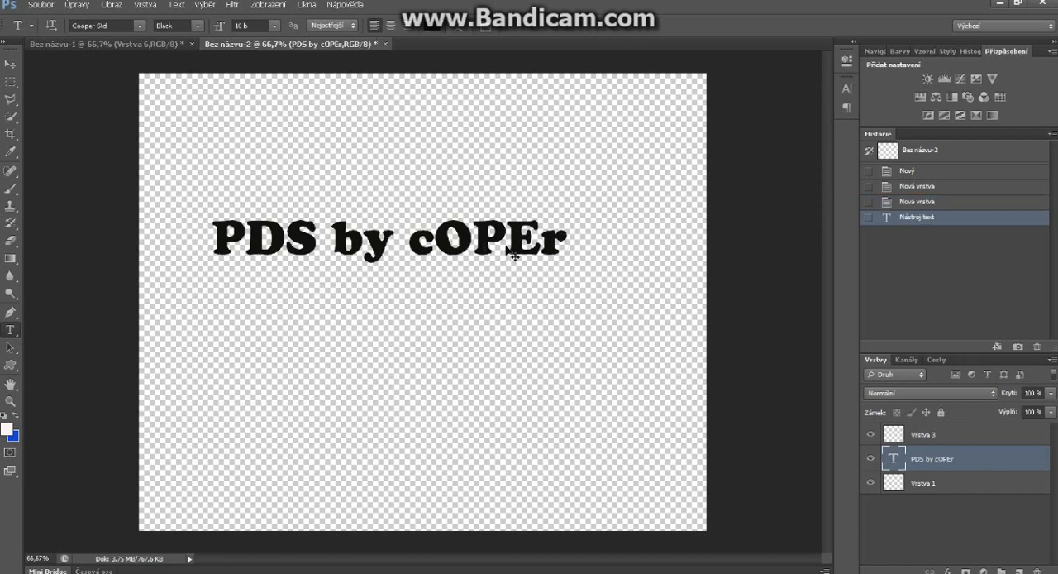
key("ctrl+t")
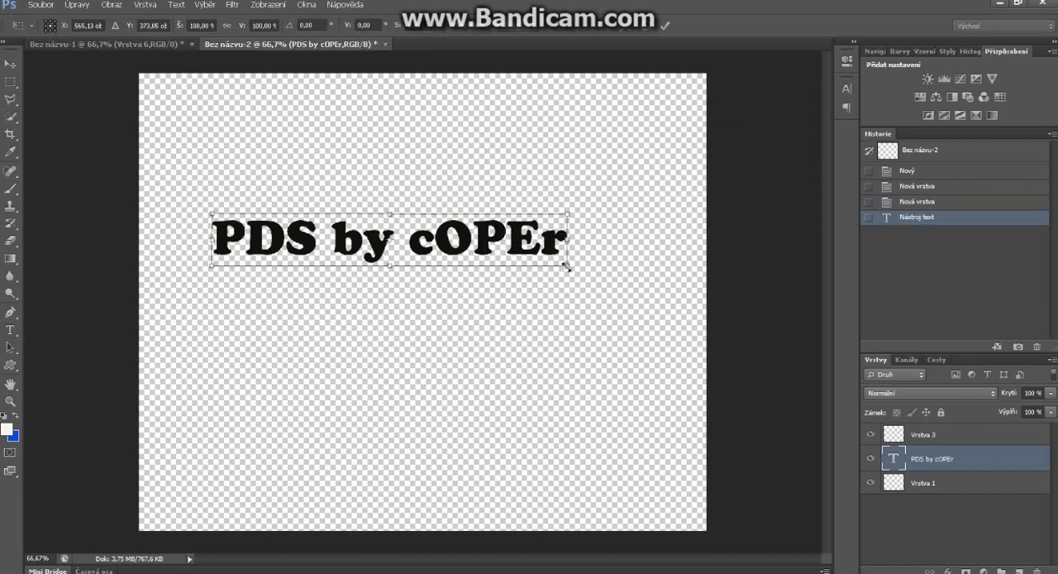
left_click_drag(678, 315, 708, 298)
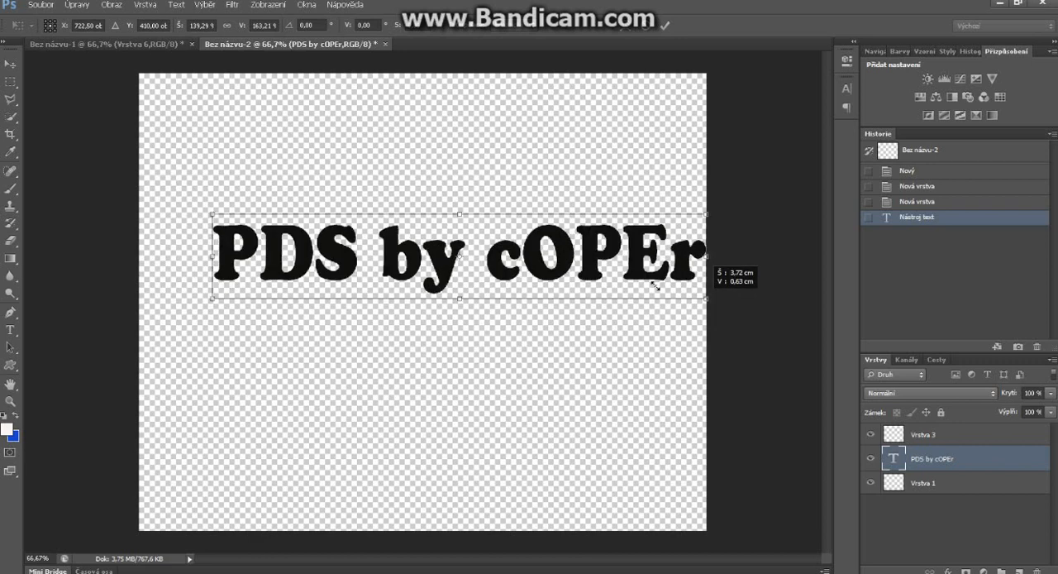
left_click_drag(581, 270, 532, 289)
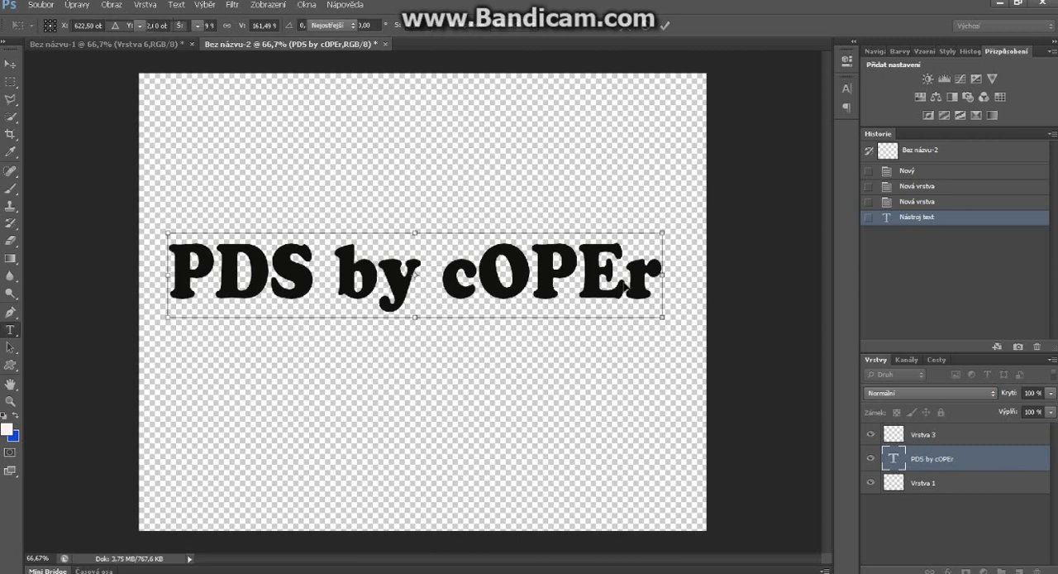
left_click(667, 26)
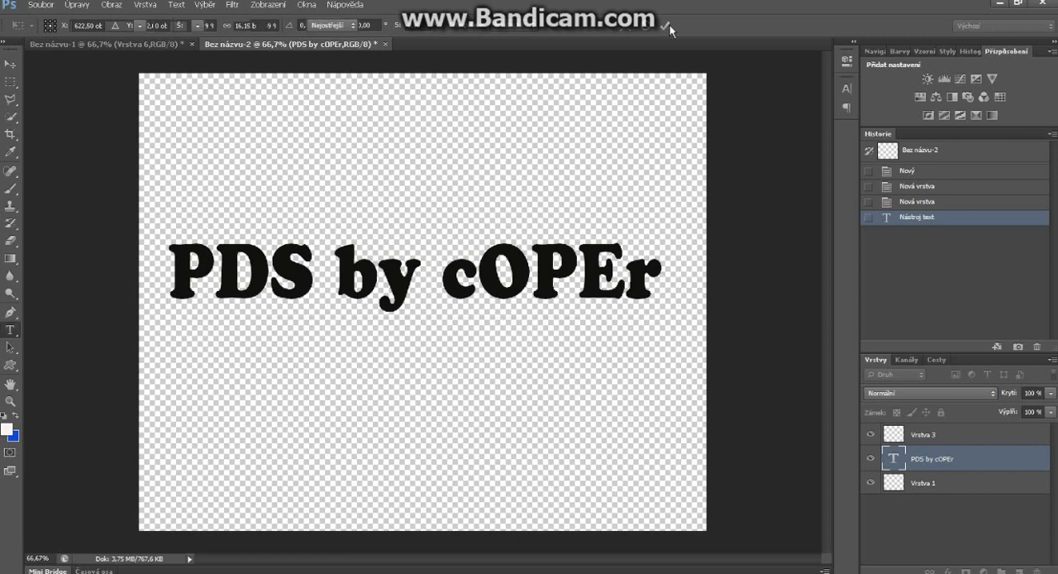
Step: Add a new layer directly beneath the text and fill it with a white-to-blue radial gradient centred near the canvas's lower-left corner
left_click(958, 484)
left_click(1019, 570)
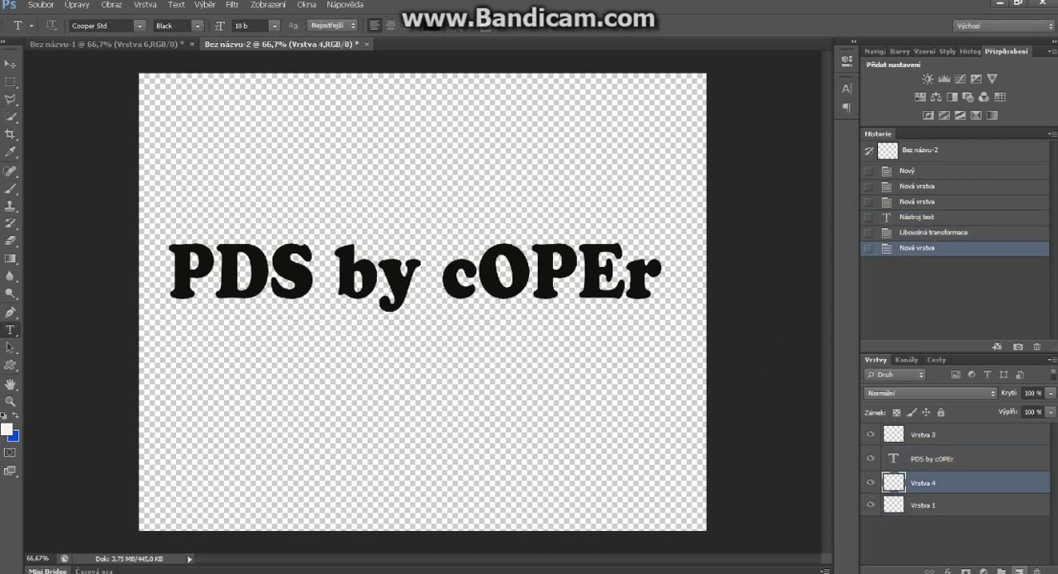
left_click(10, 258)
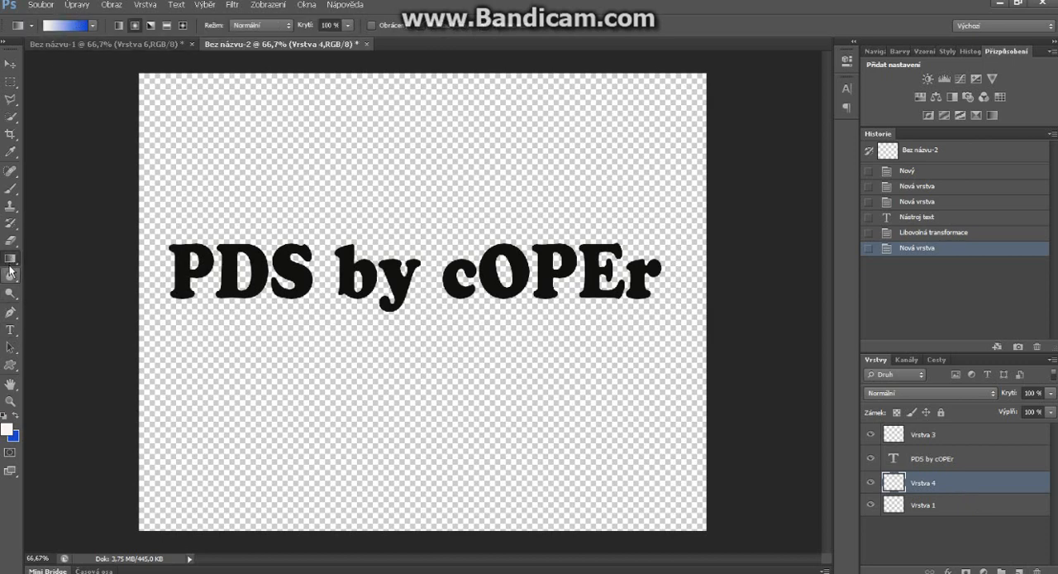
left_click_drag(267, 406, 483, 192)
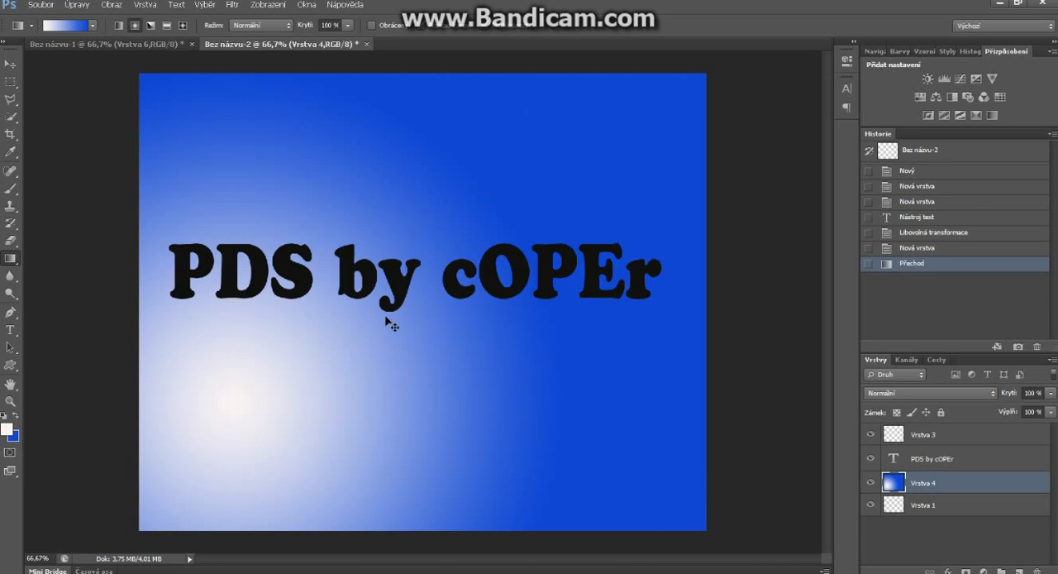
key("ctrl+z")
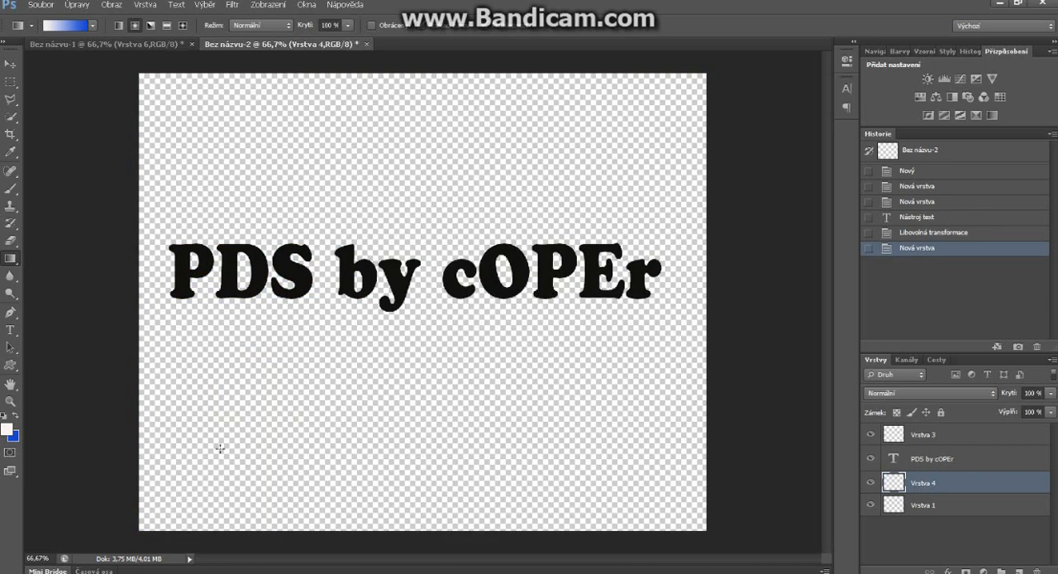
left_click_drag(297, 384, 348, 331)
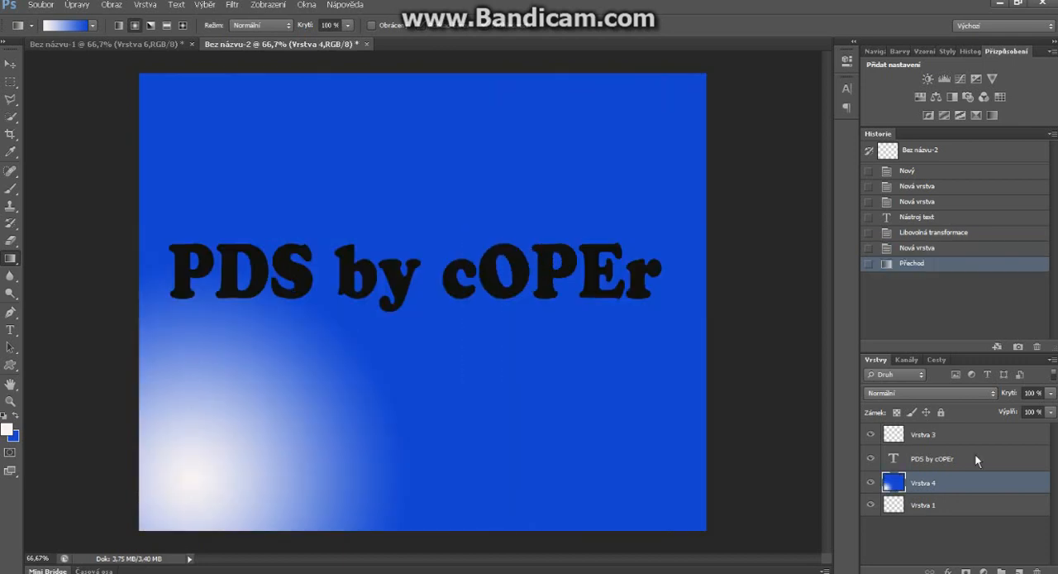
Step: Open the layer style settings of the "PDS by cOPEr" text layer and set its fill opacity to 0%
left_click(994, 466)
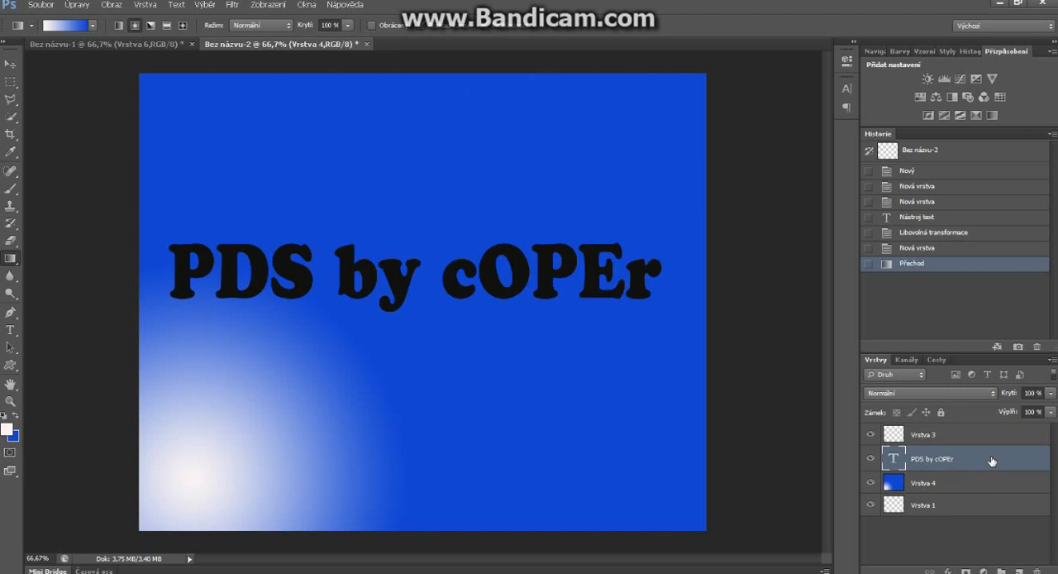
double_click(993, 460)
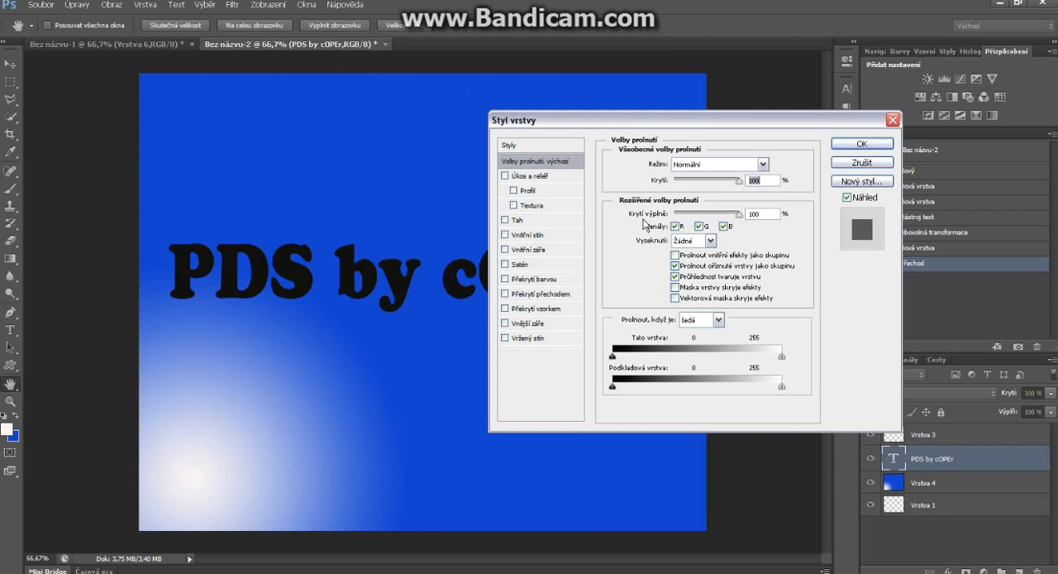
left_click_drag(740, 214, 671, 215)
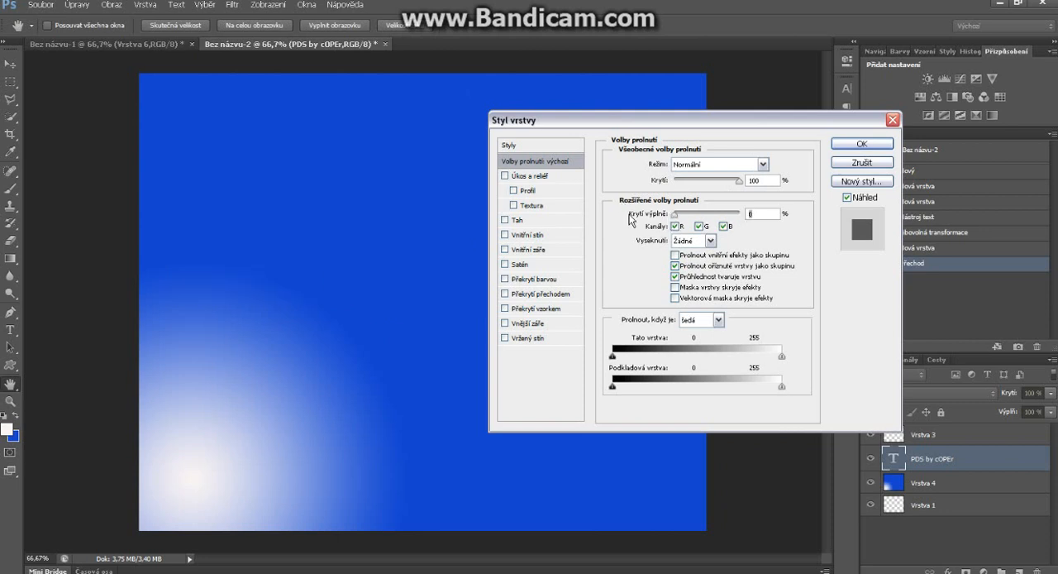
Step: Add an Inner Bevel to the text with the peaked second-row gloss contour beside the half-round one and a depth of 154%
left_click(522, 176)
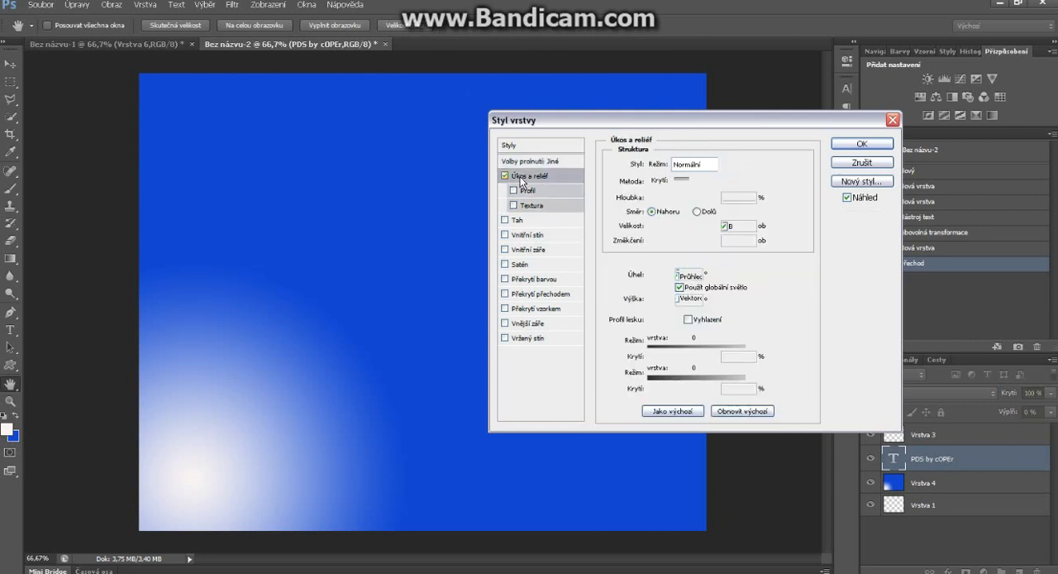
left_click(520, 264)
left_click(506, 264)
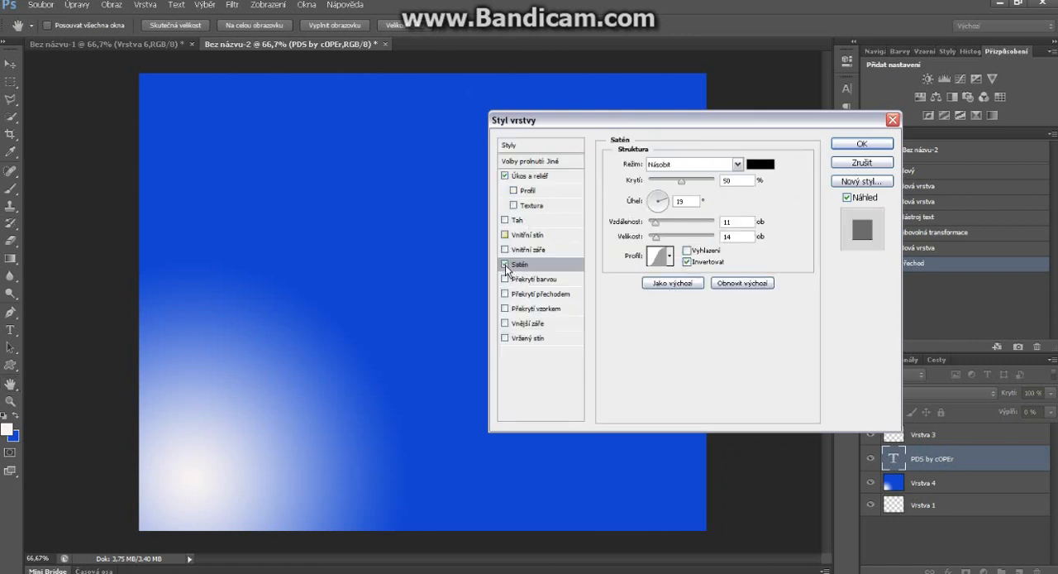
left_click(519, 176)
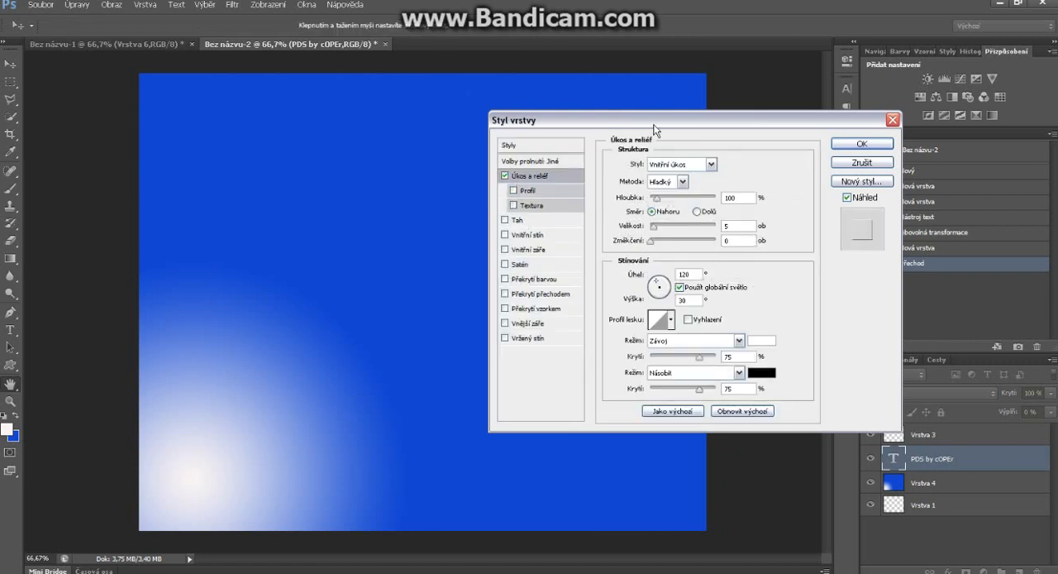
left_click_drag(646, 122, 658, 163)
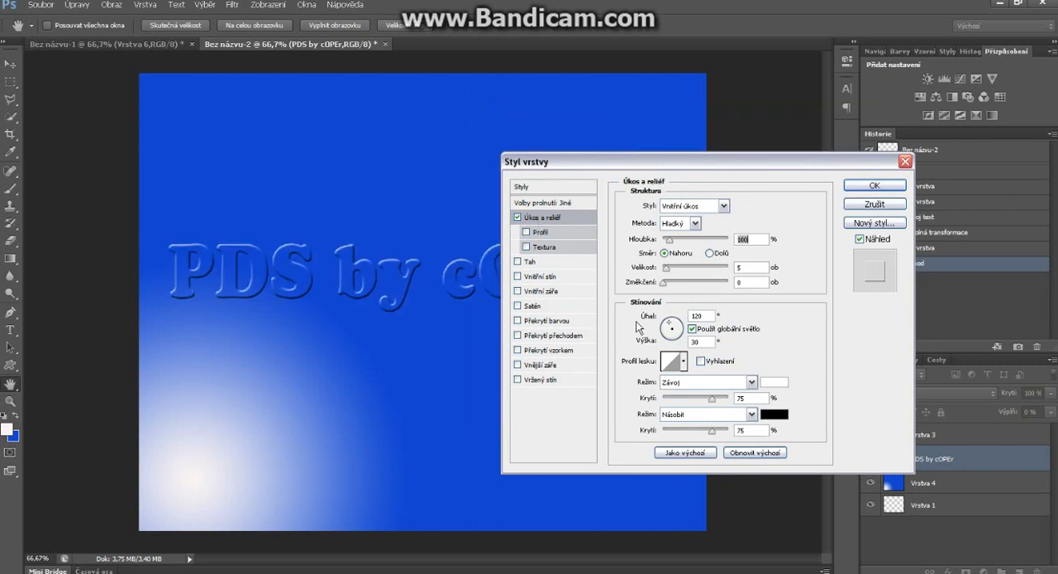
left_click(683, 362)
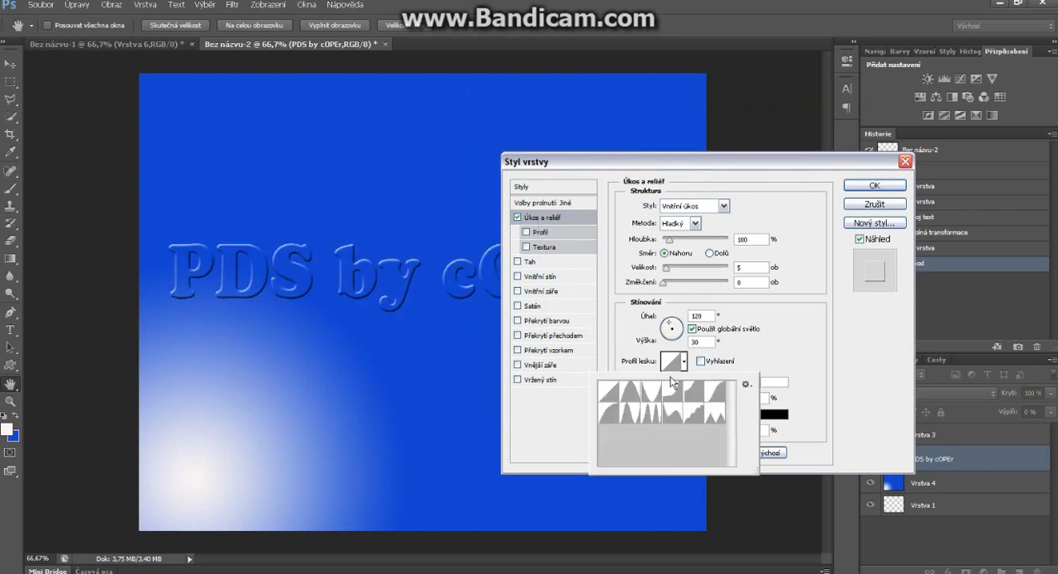
left_click(630, 412)
left_click(780, 244)
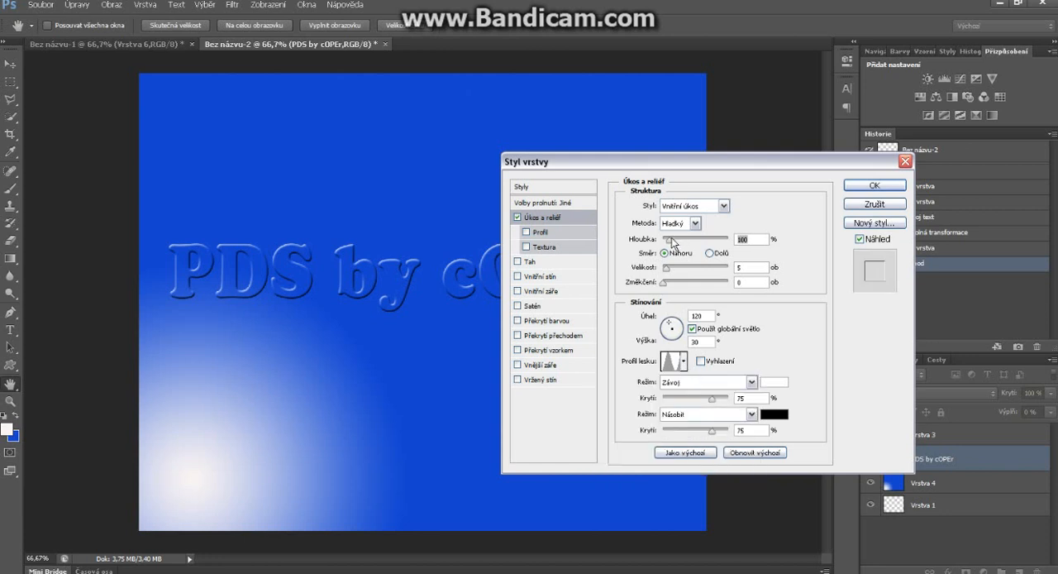
left_click_drag(673, 241, 676, 240)
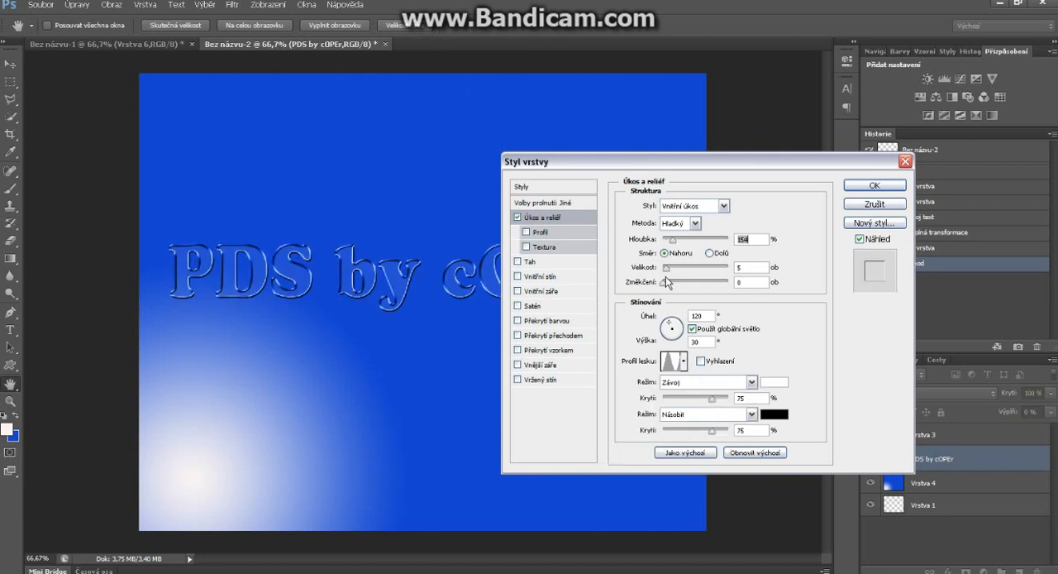
Step: Add a 1 px black outside stroke, an inner shadow and a satin effect at 18% opacity to the text, and apply the layer style
left_click(520, 262)
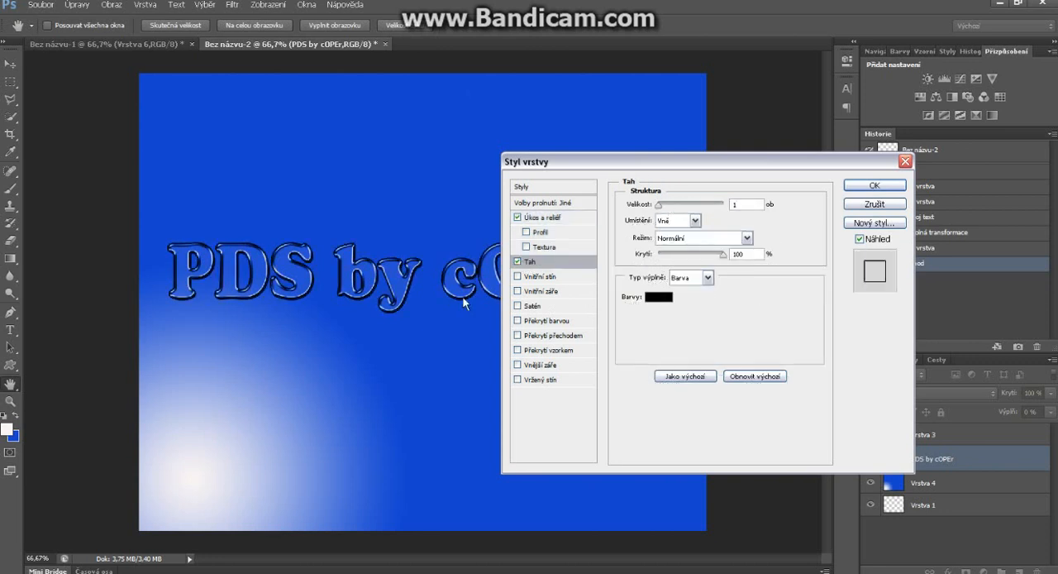
left_click(528, 278)
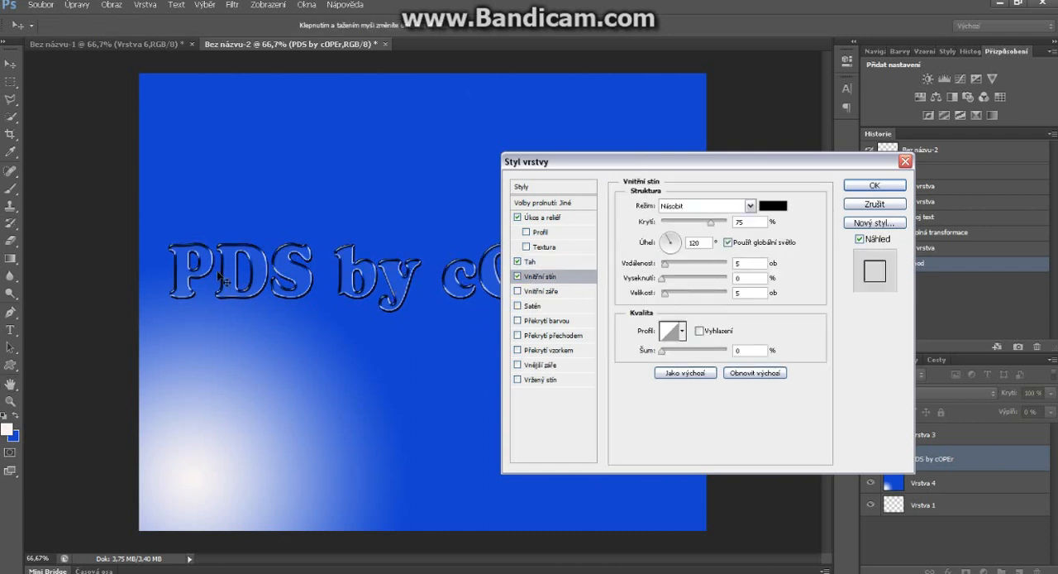
left_click(529, 306)
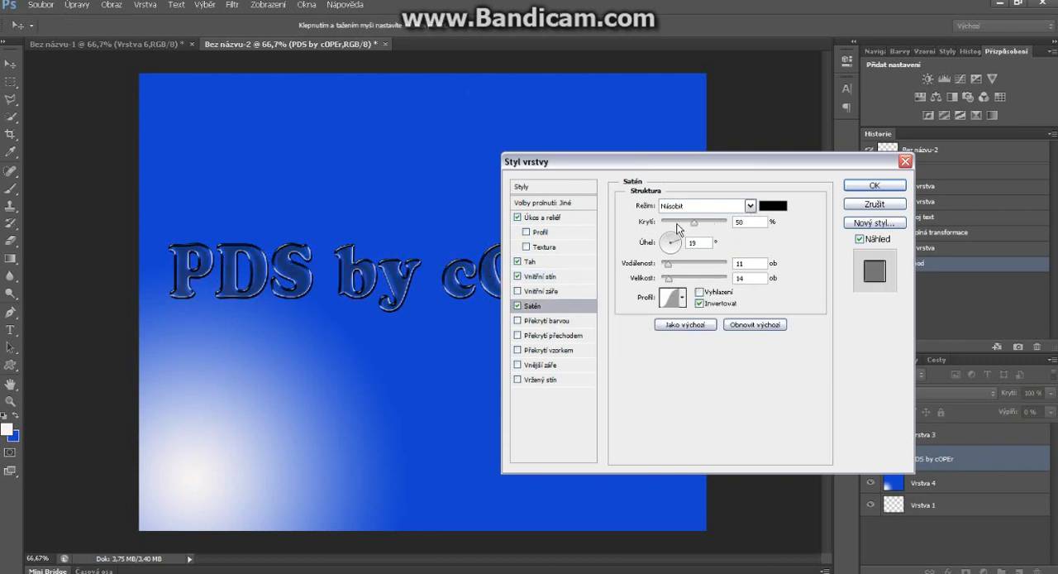
left_click_drag(693, 223, 678, 221)
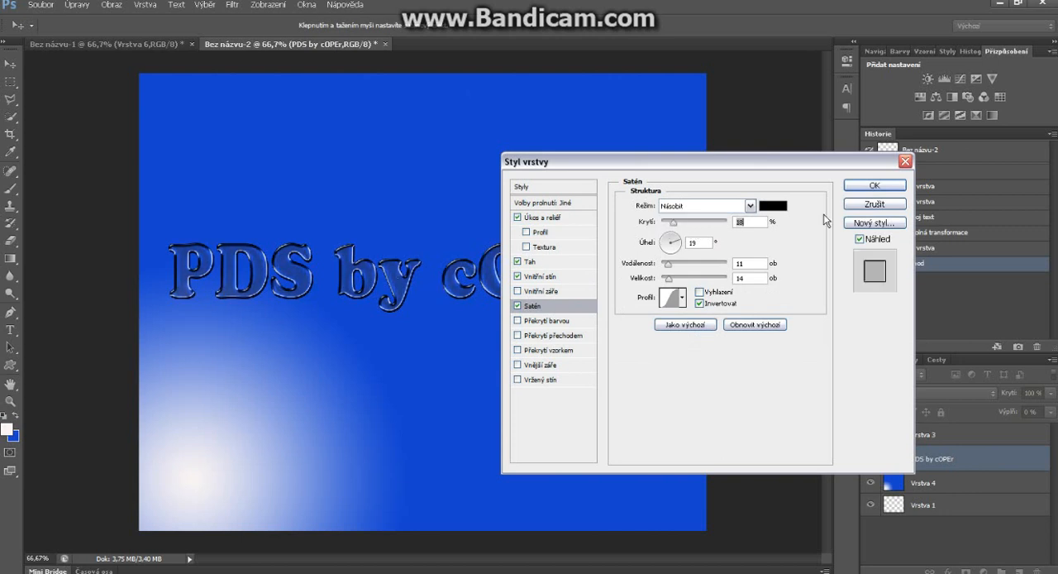
left_click(874, 186)
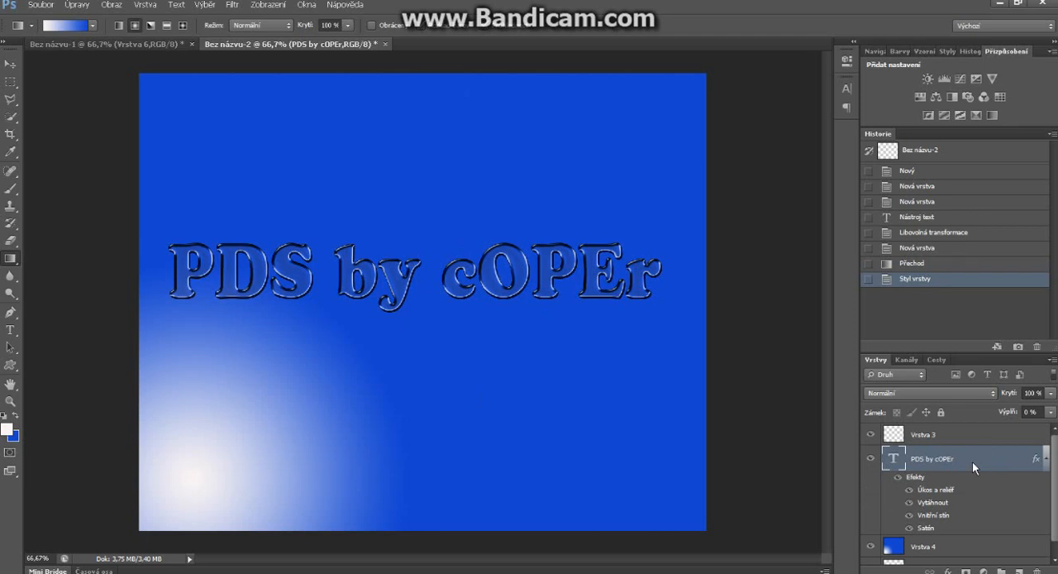
Step: Duplicate the styled "PDS by cOPEr" text layer under the suggested name "PDS by cOPEr kopie"
right_click(973, 461)
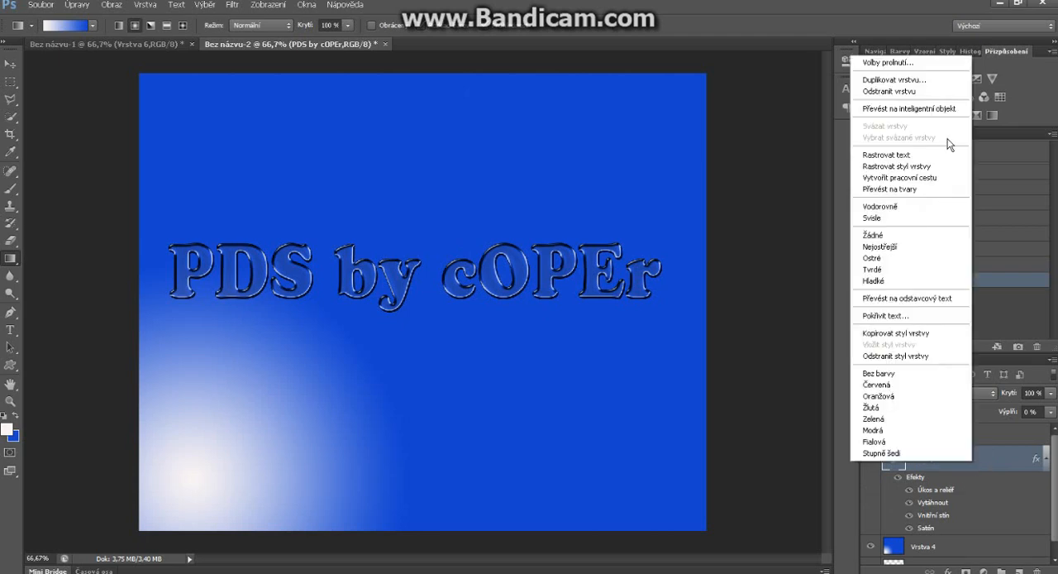
left_click(927, 83)
left_click(634, 173)
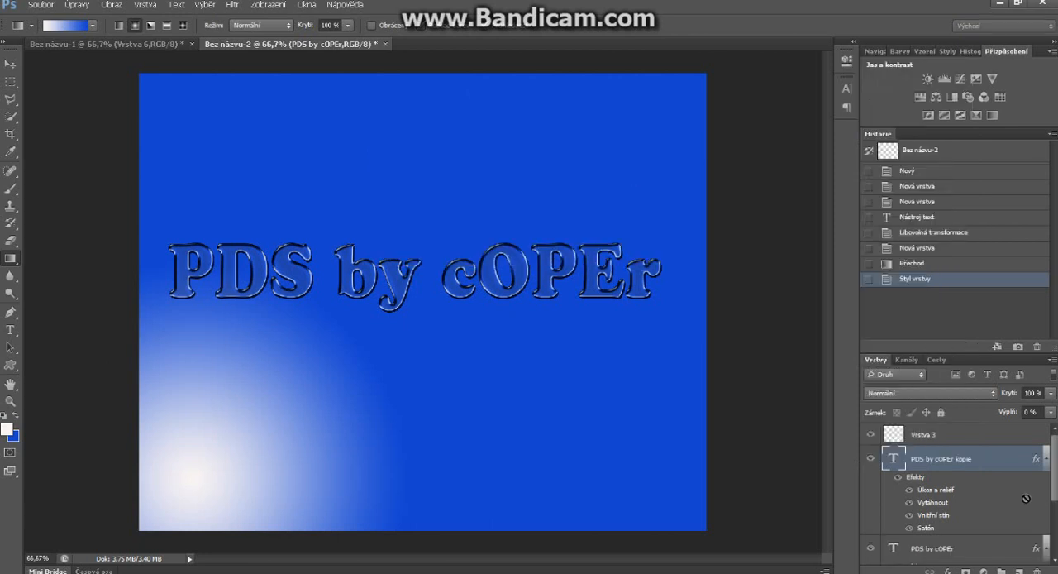
Step: Restore the original text layer beneath the copy to 100% fill opacity and turn off its bevel, stroke, inner shadow and satin effects
scroll(993, 494, "down", 3)
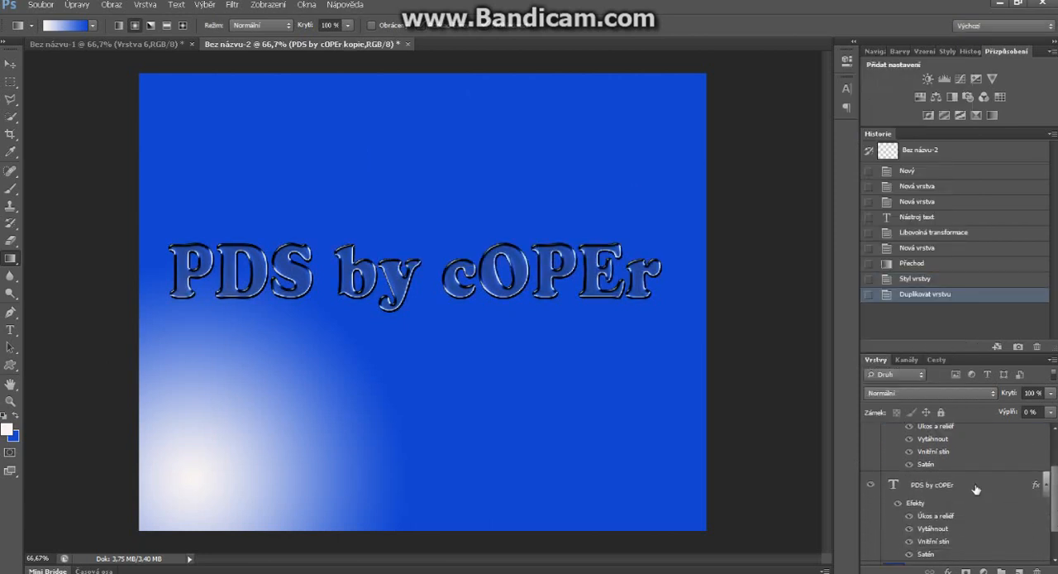
left_click(974, 485)
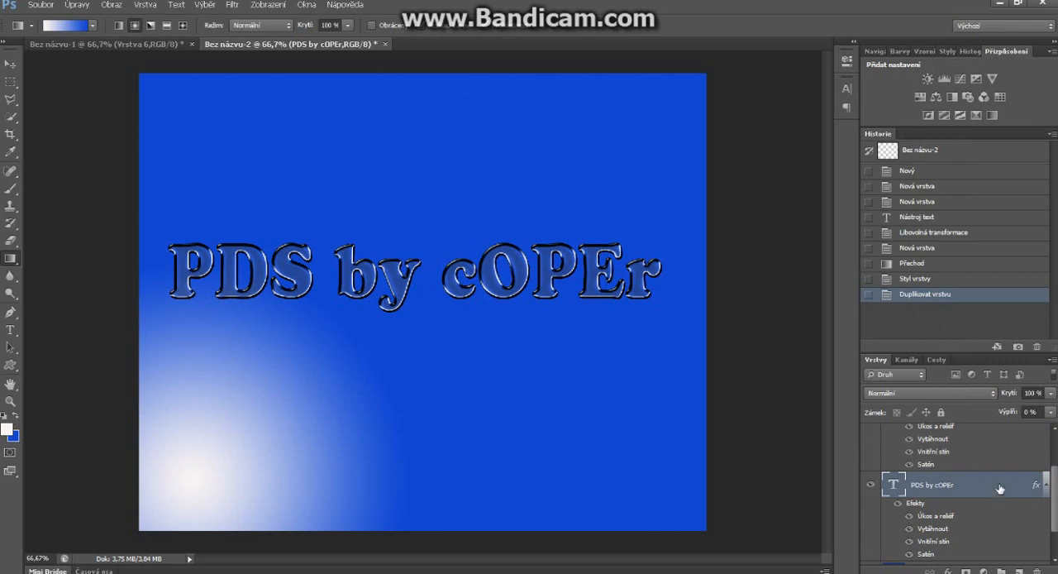
mouse_move(1056, 494)
left_mouse_down()
mouse_move(1056, 465)
mouse_move(1056, 496)
left_mouse_up()
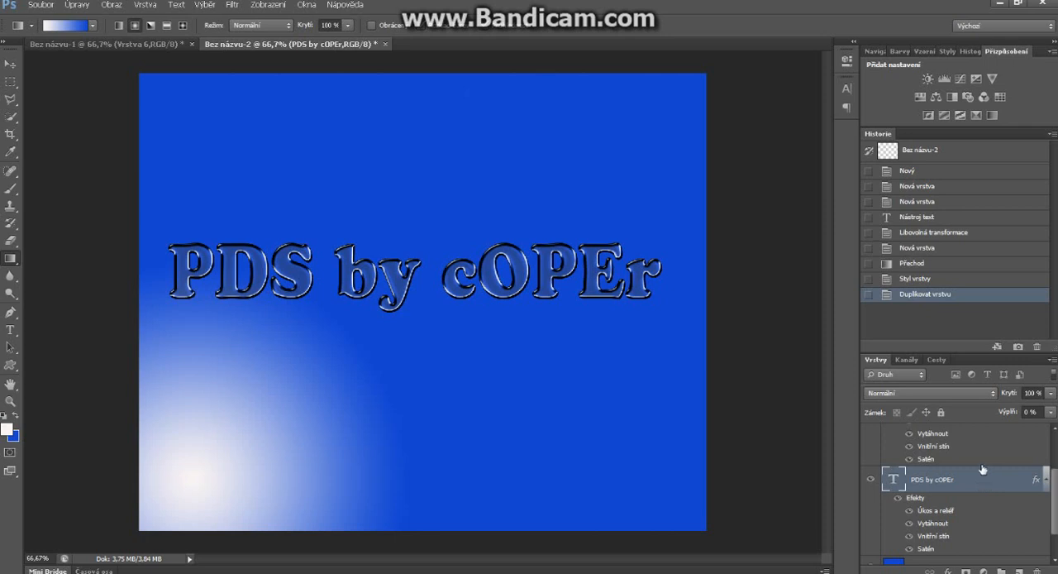
double_click(982, 470)
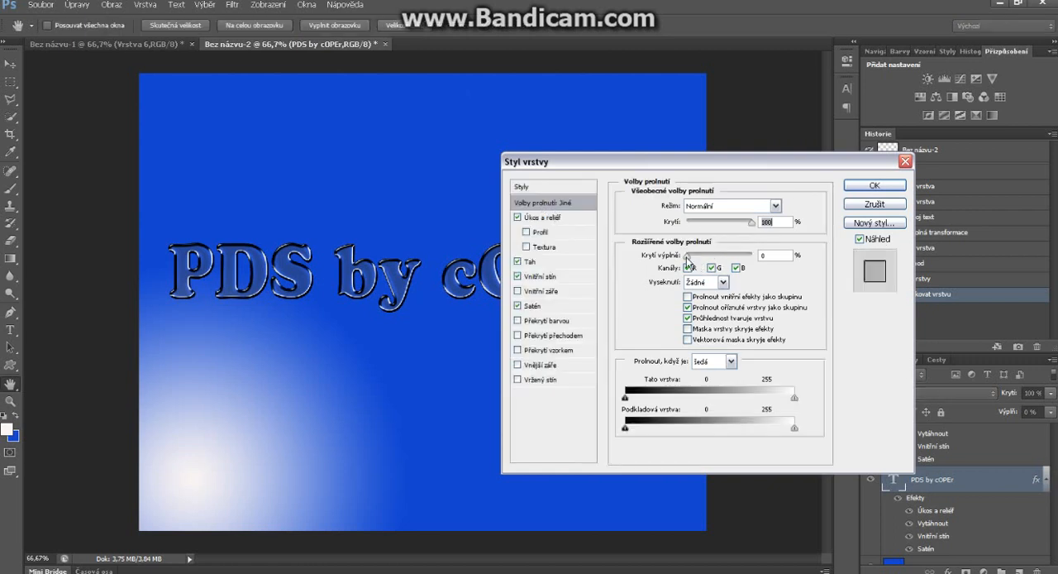
left_click_drag(688, 258, 751, 258)
left_click(518, 217)
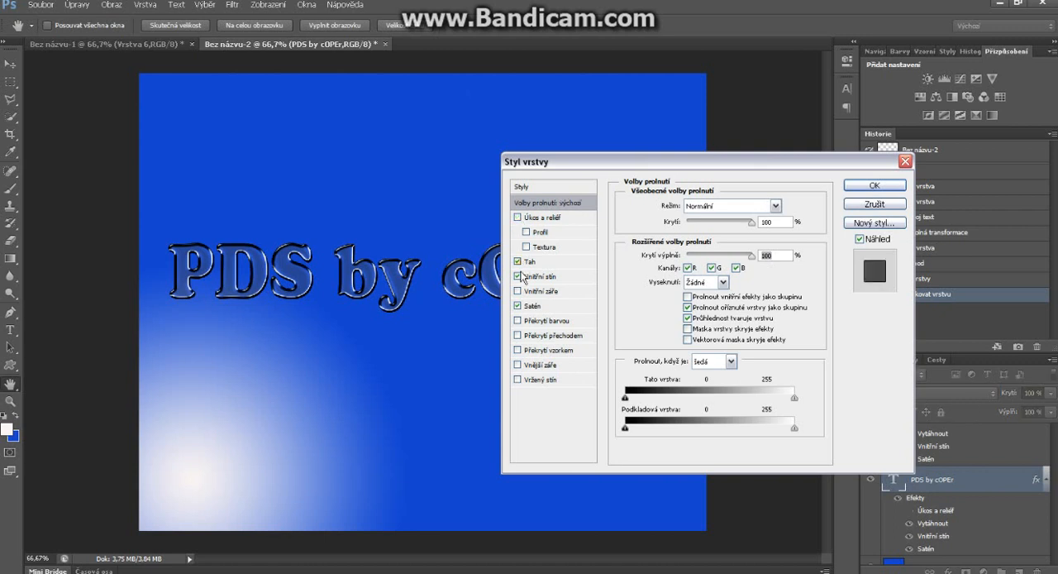
left_click(518, 276)
left_click(518, 262)
left_click(517, 306)
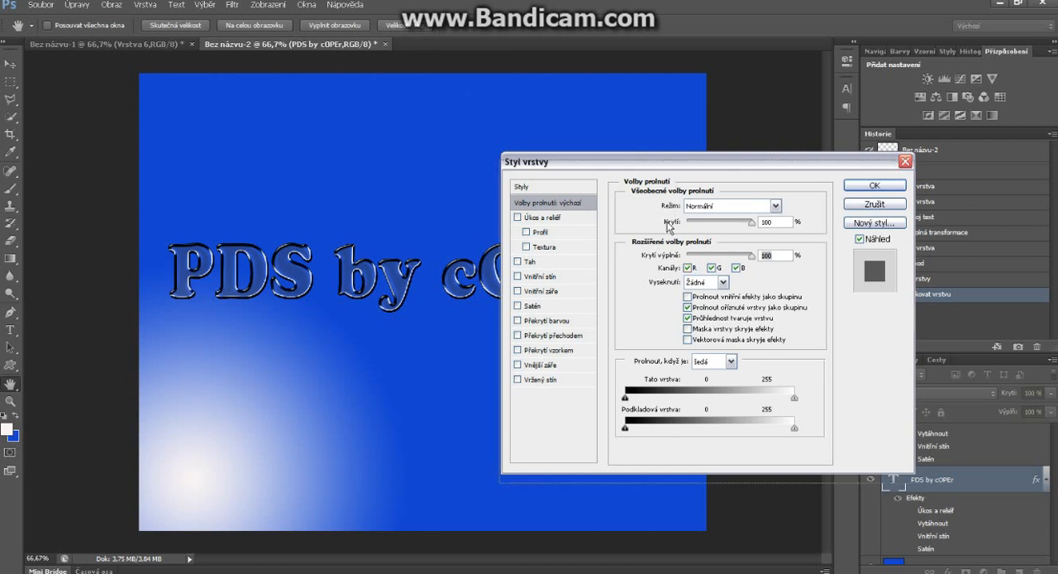
left_click_drag(749, 165, 739, 224)
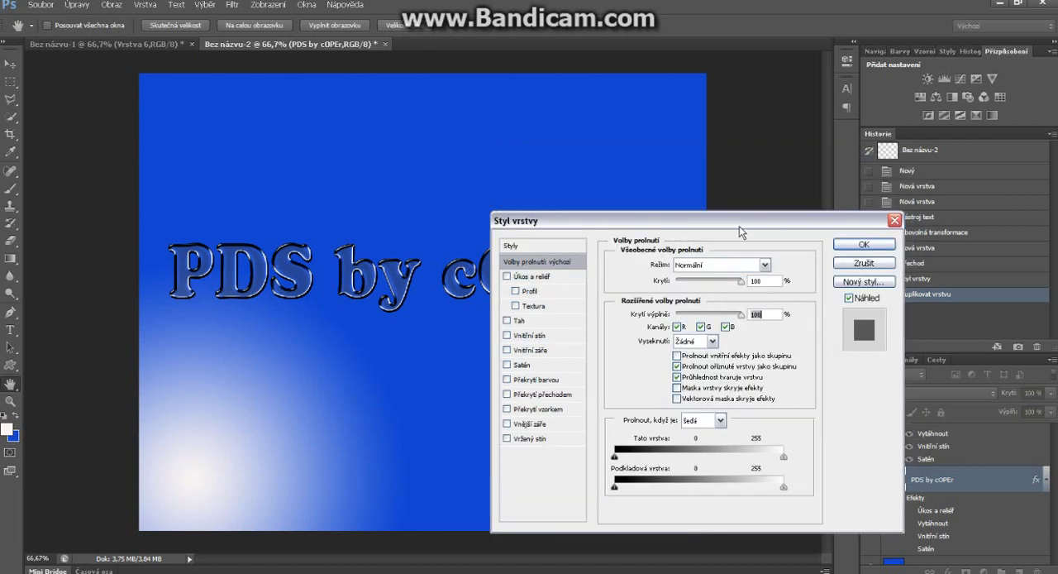
left_click(872, 248)
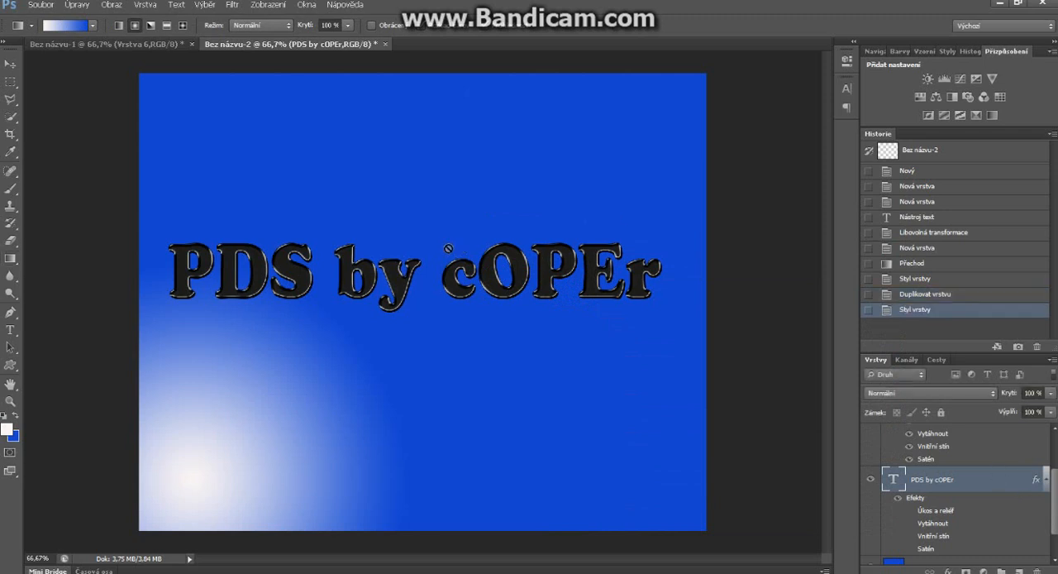
Step: Free-transform the solid black text into a slanted shadow, about 90% of its height and skewed about -42° horizontally
key("ctrl+t")
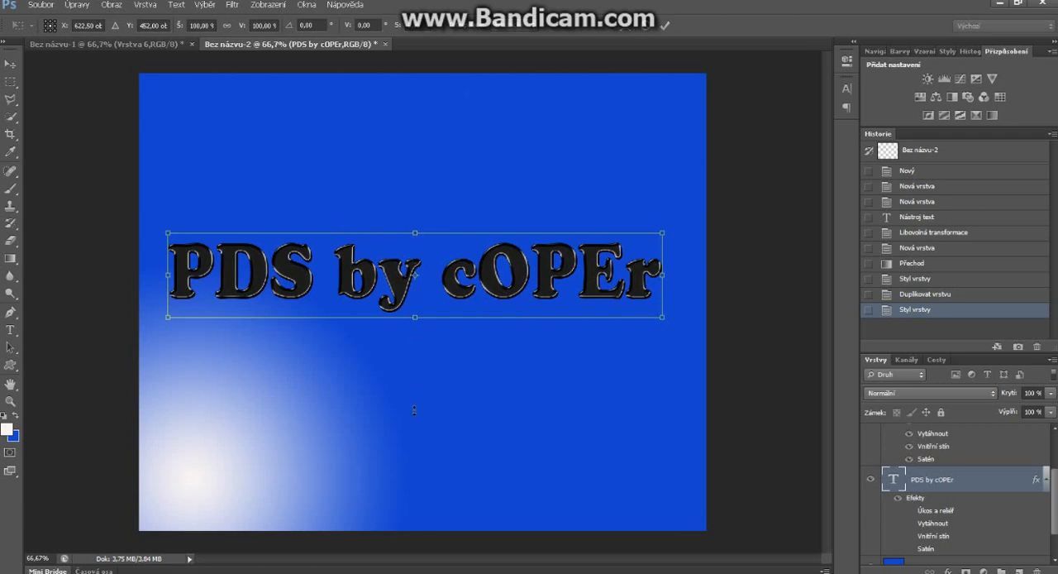
mouse_move(414, 411)
left_mouse_down()
mouse_move(414, 382)
mouse_move(415, 404)
left_mouse_up()
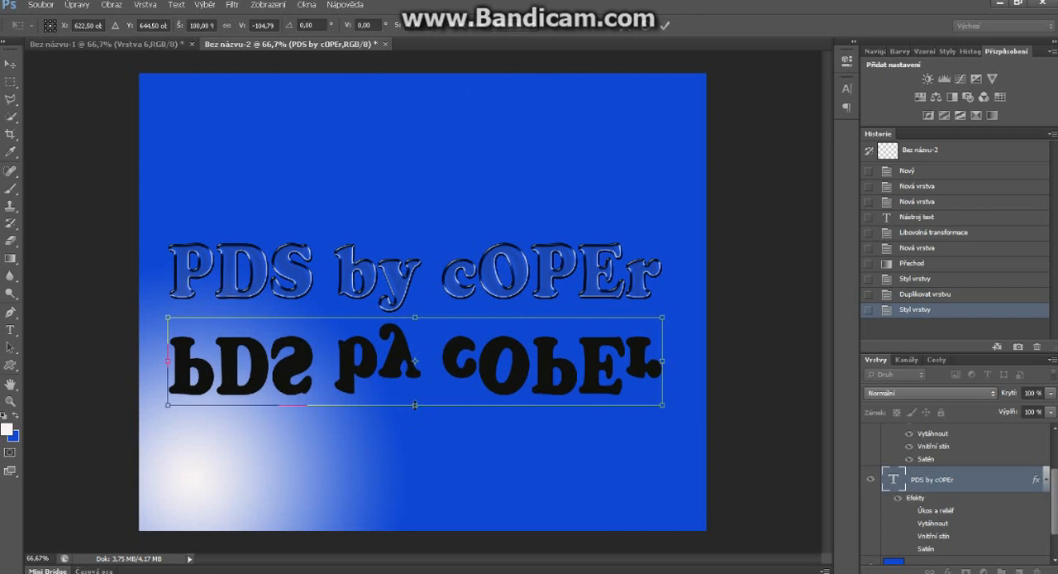
left_click_drag(416, 405, 456, 213)
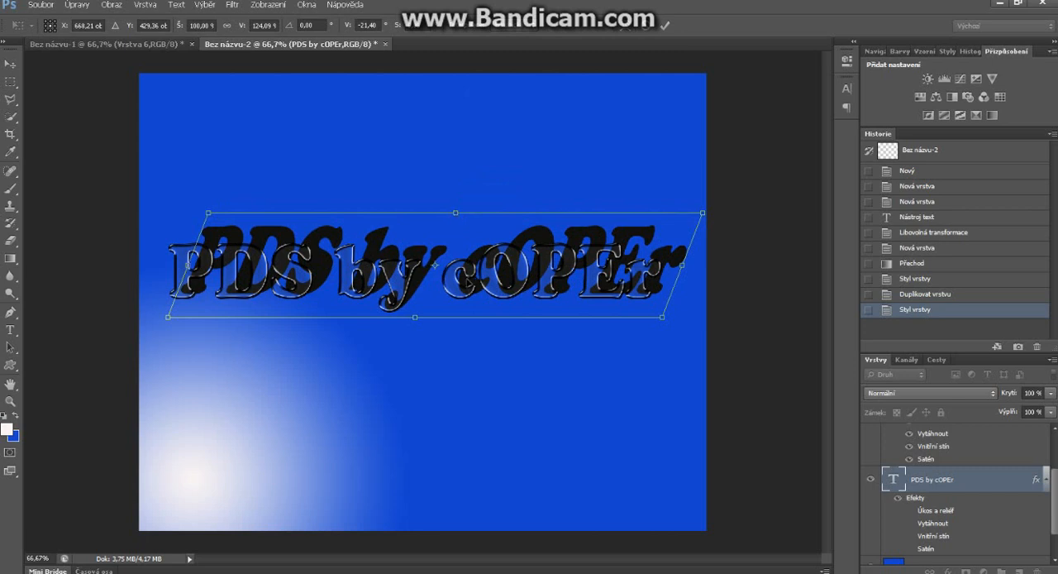
left_click_drag(469, 279, 459, 281)
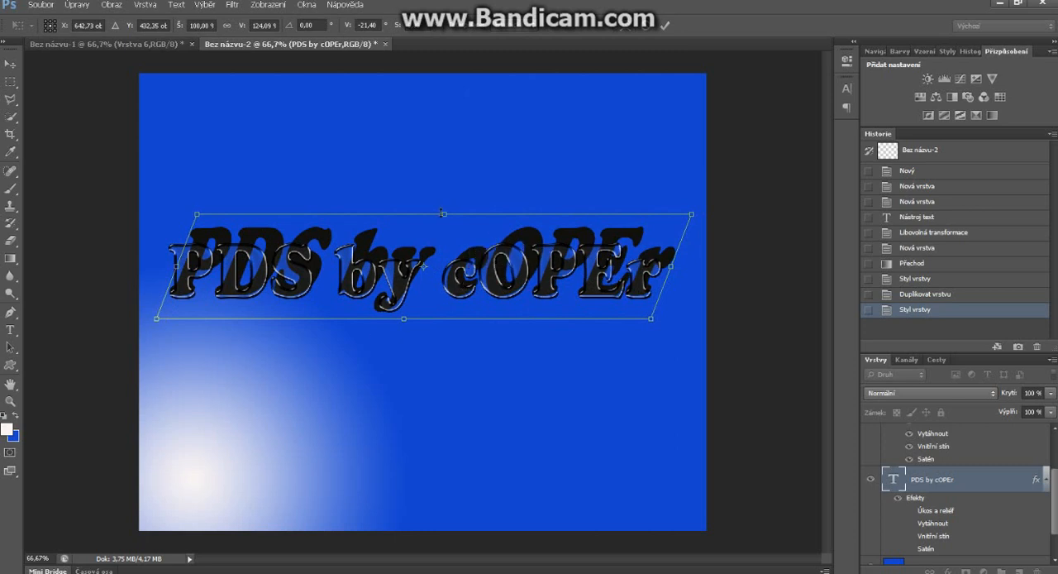
left_click_drag(473, 213, 471, 245)
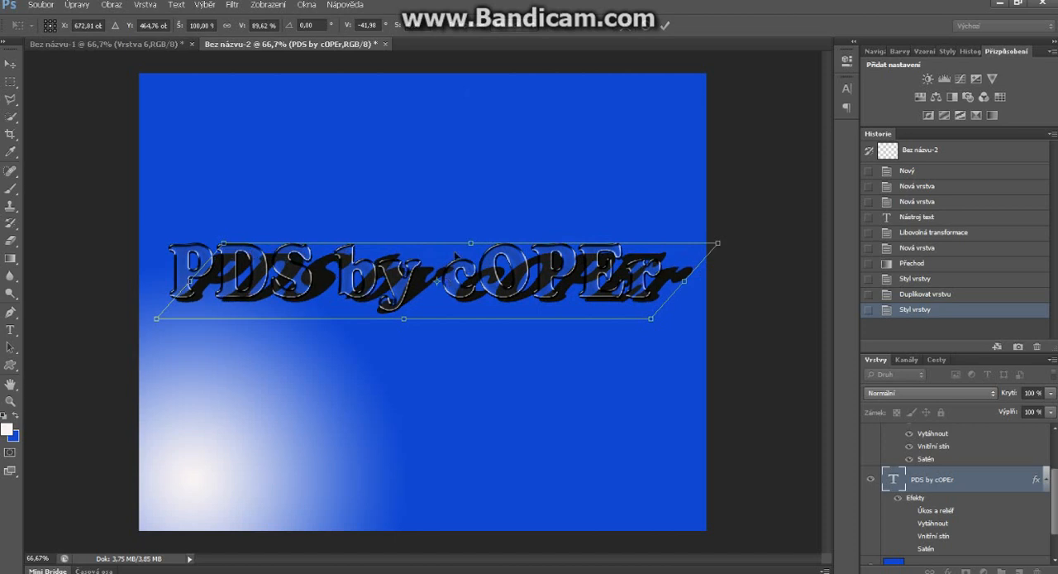
Step: Nudge the slanted shadow text about 10.5 px left and 7.5 px up behind the glass text, and commit the transformation
key("Left")
key("Up")
key("Left")
key("Left")
key("Left")
key("Left")
key("Up")
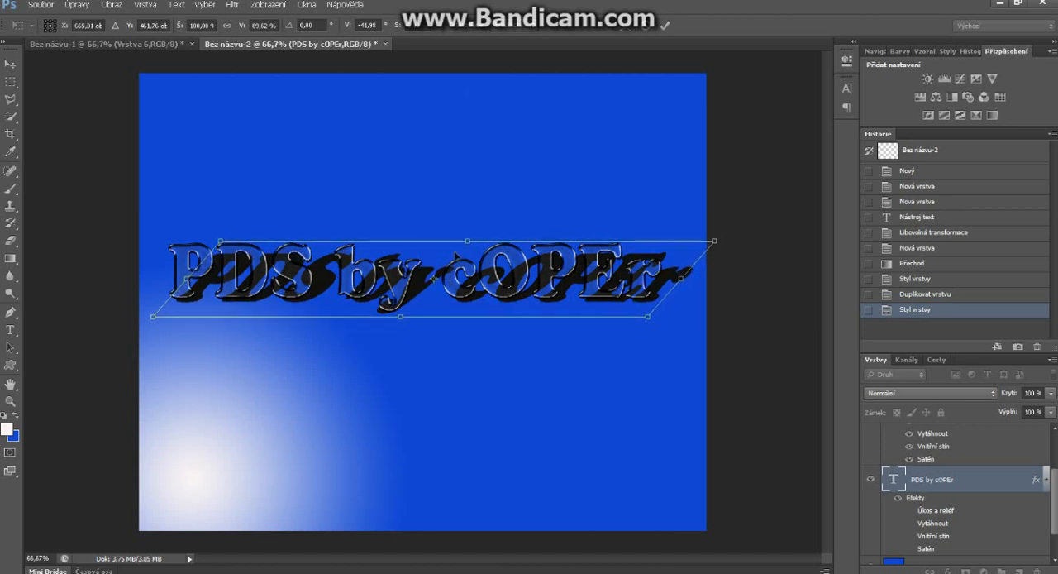
key("Left")
key("Left")
key("Up")
key("Up")
key("Up")
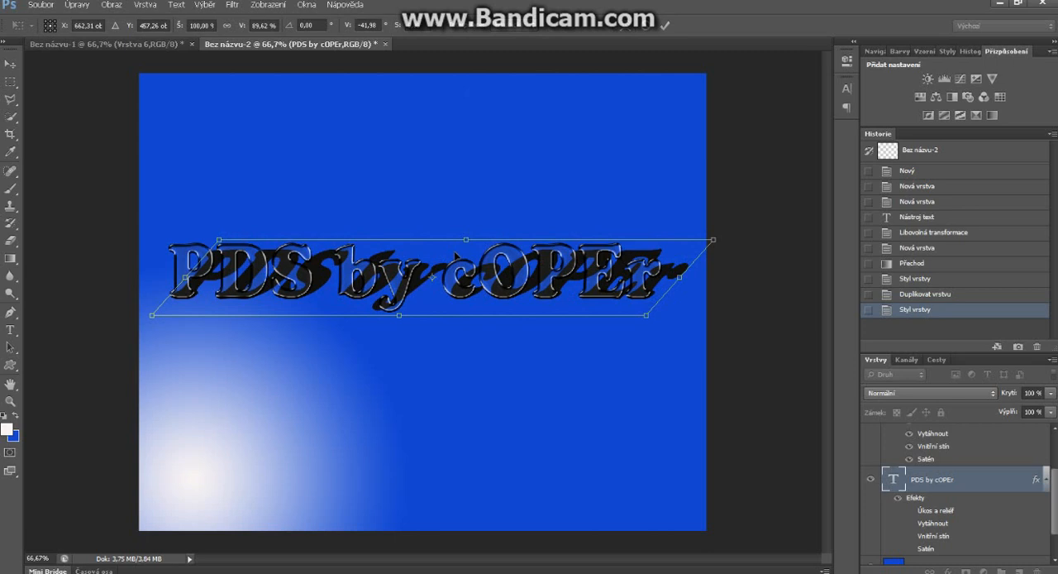
key("Return")
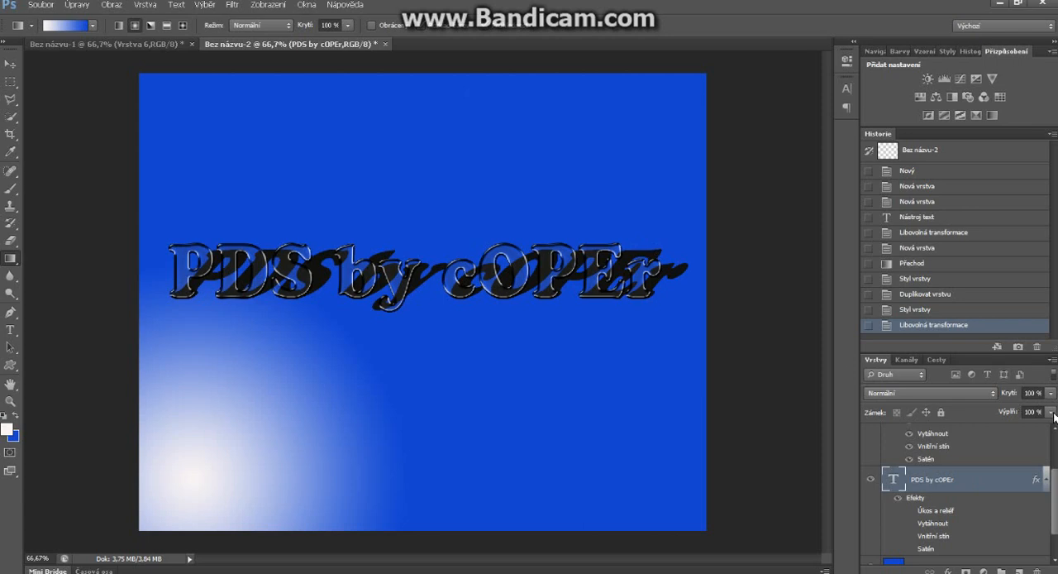
Step: Set the shadow text layer's fill to 44%, then rasterize the layer for use with the Eraser tool
left_click_drag(1053, 412, 1011, 424)
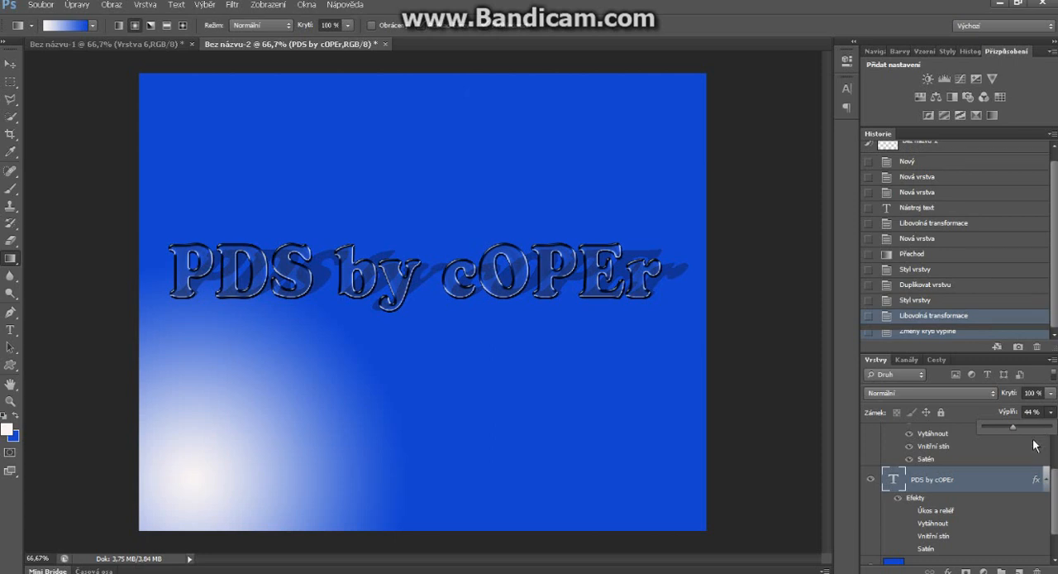
left_click(1012, 483)
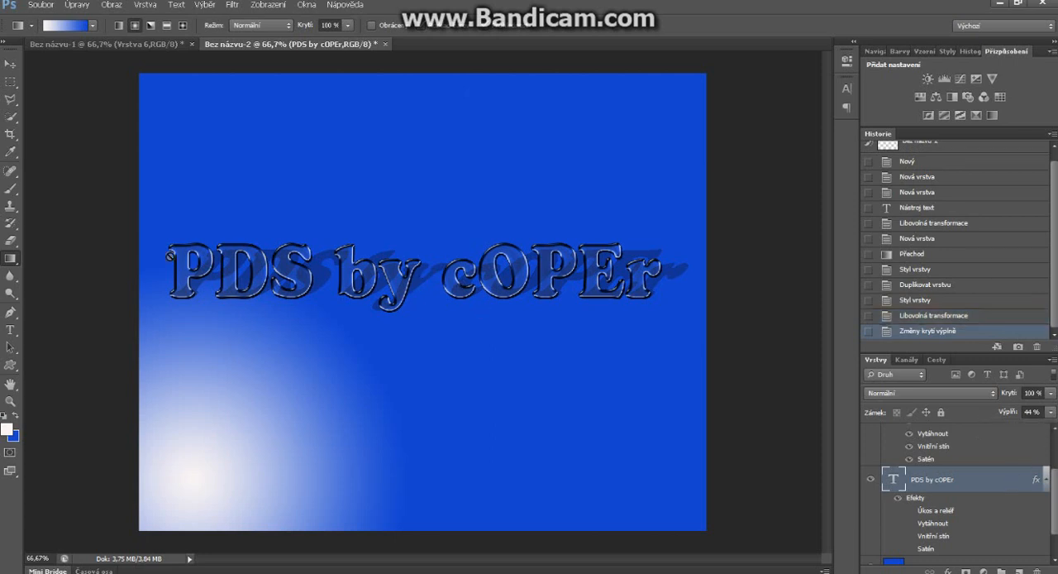
left_click(10, 79)
left_click(11, 257)
key("e")
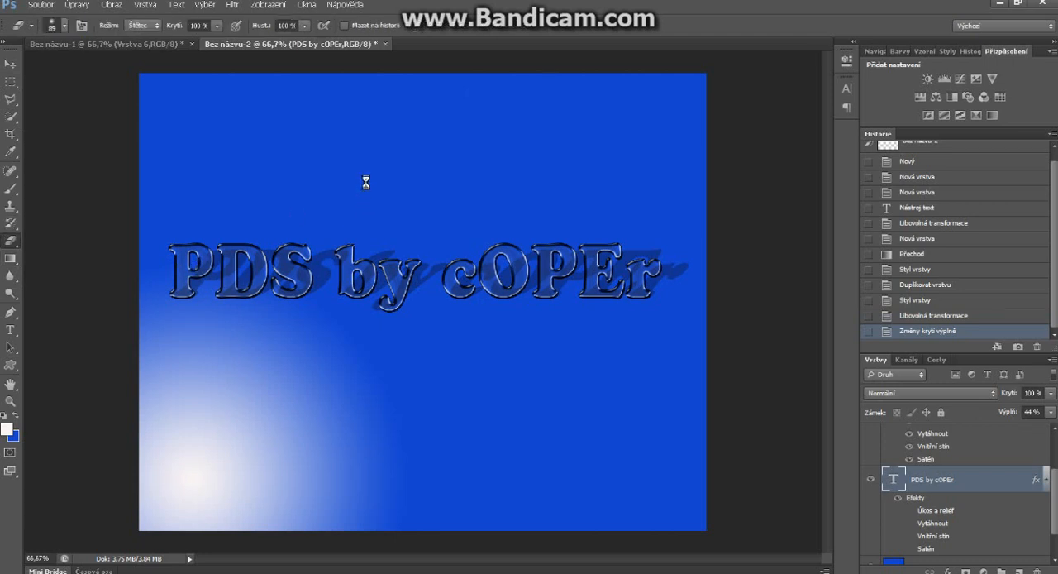
left_click(366, 183)
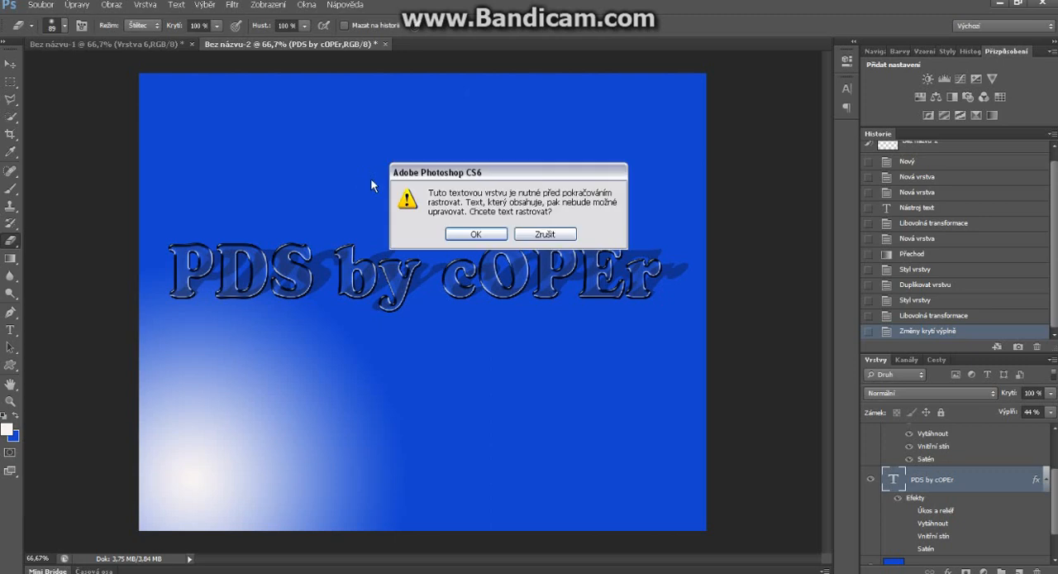
left_click(476, 234)
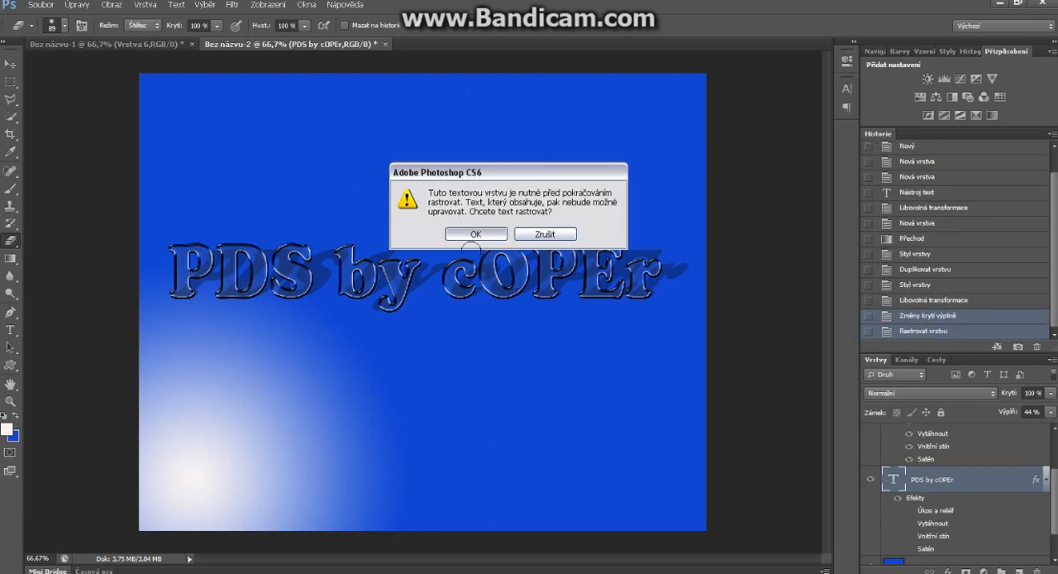
Step: Erase the outer edges of the slanted shadow and its fringe below the letters with a soft 89 px Eraser at 0% hardness
right_click(248, 193)
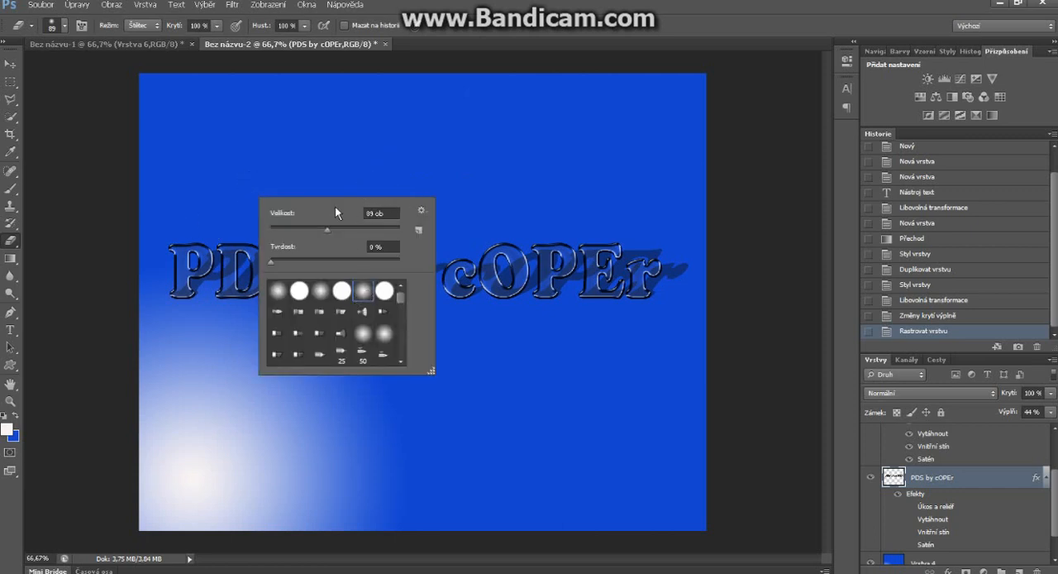
left_click(383, 172)
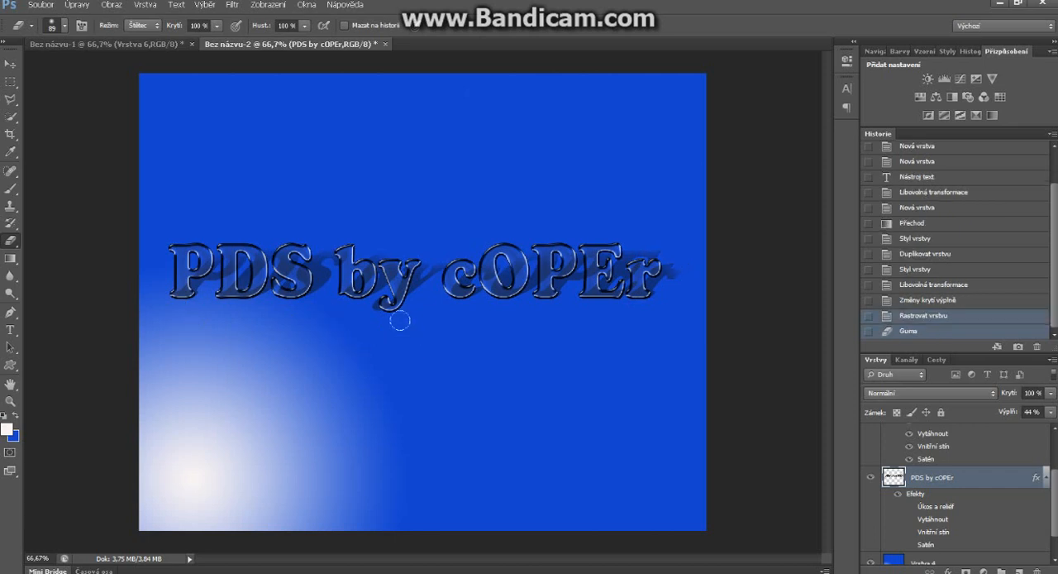
left_click_drag(379, 310, 362, 311)
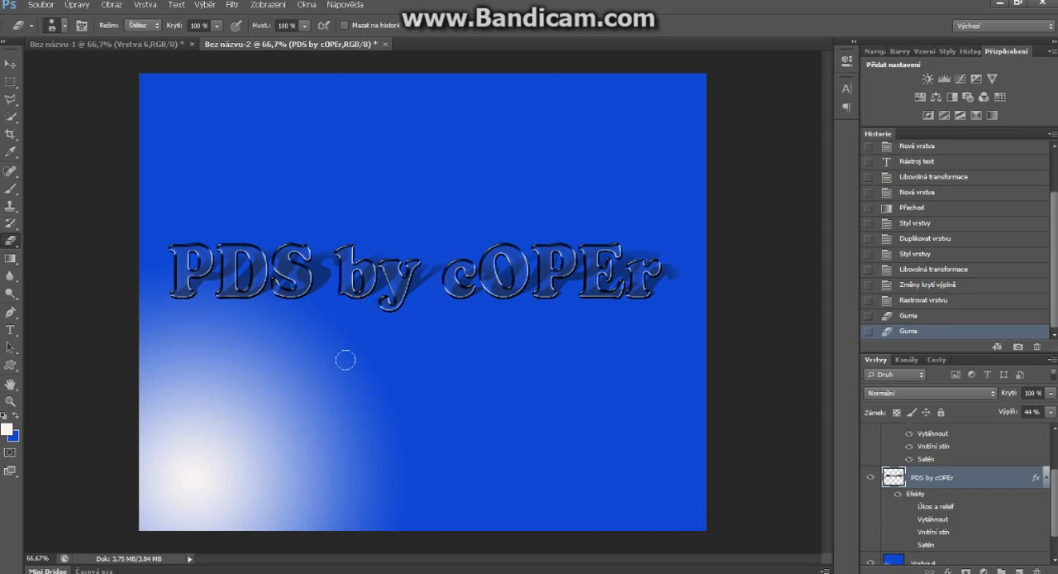
left_click_drag(430, 336, 499, 312)
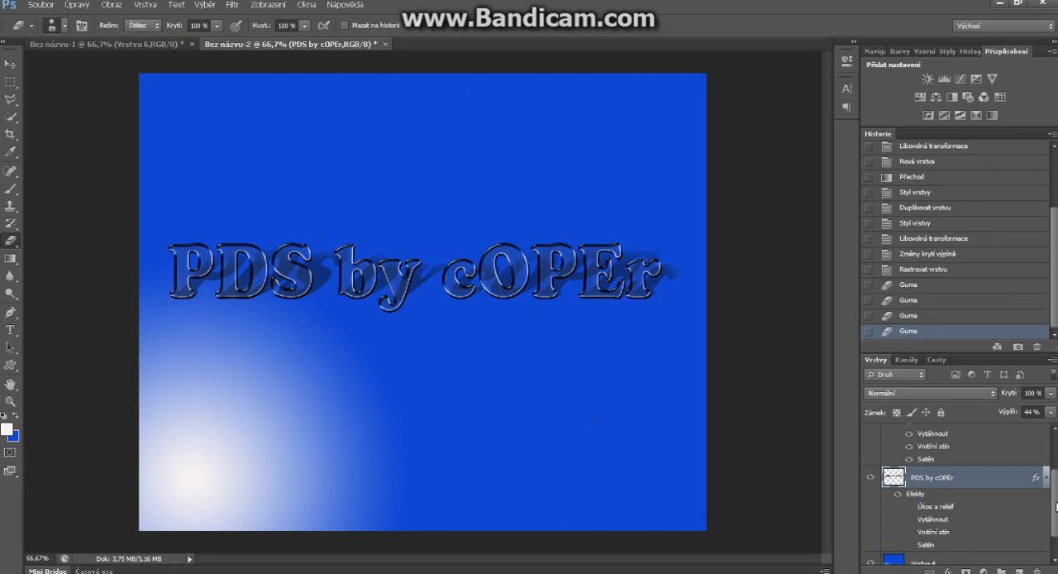
Step: Add a new layer directly above gradient layer Vrstva 4 and paint one soft white 380 px brush dab below the text
scroll(1056, 512, "down", 1)
left_click(989, 533)
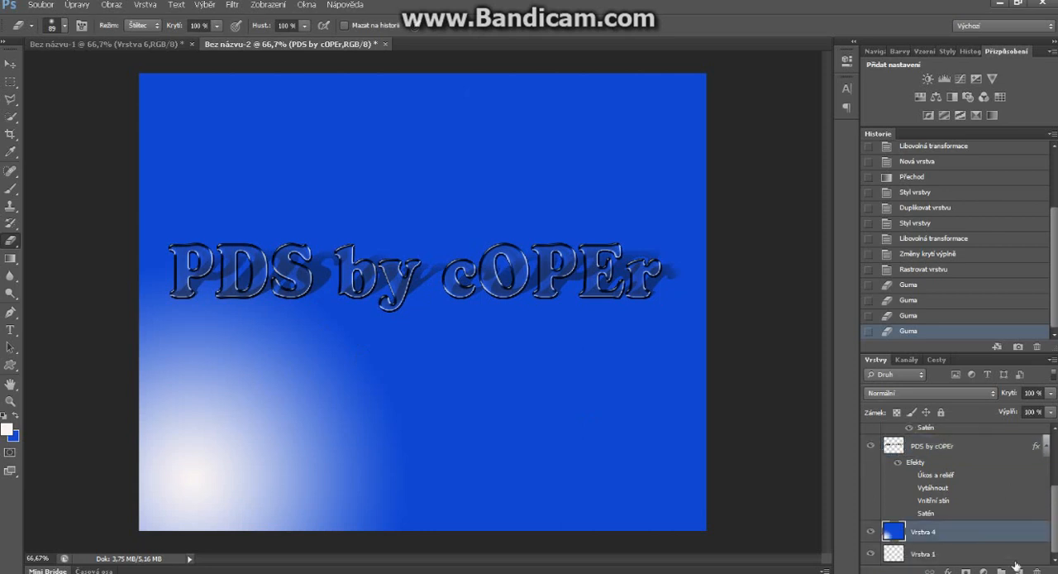
left_click(1019, 570)
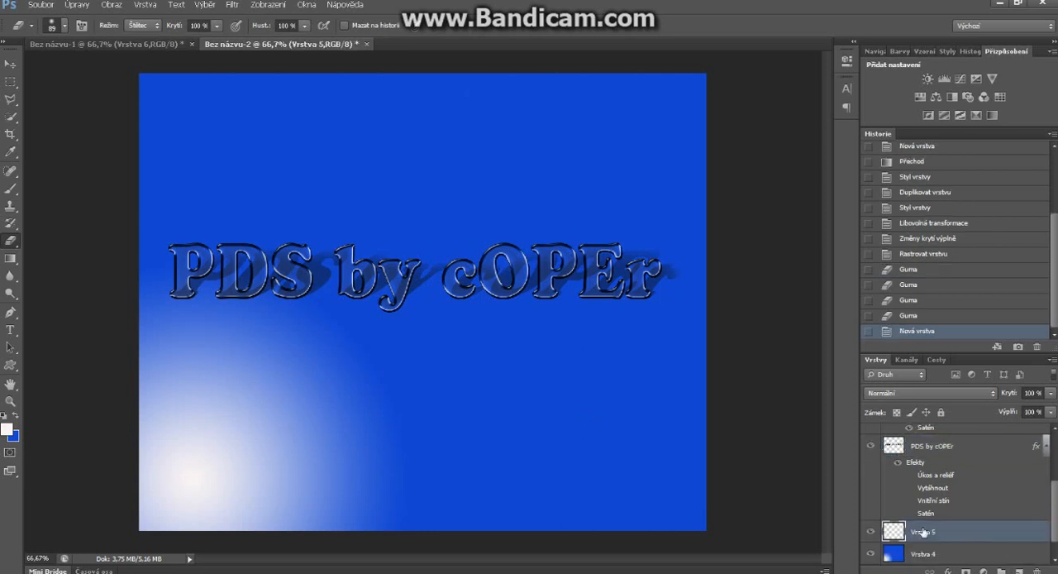
key("b")
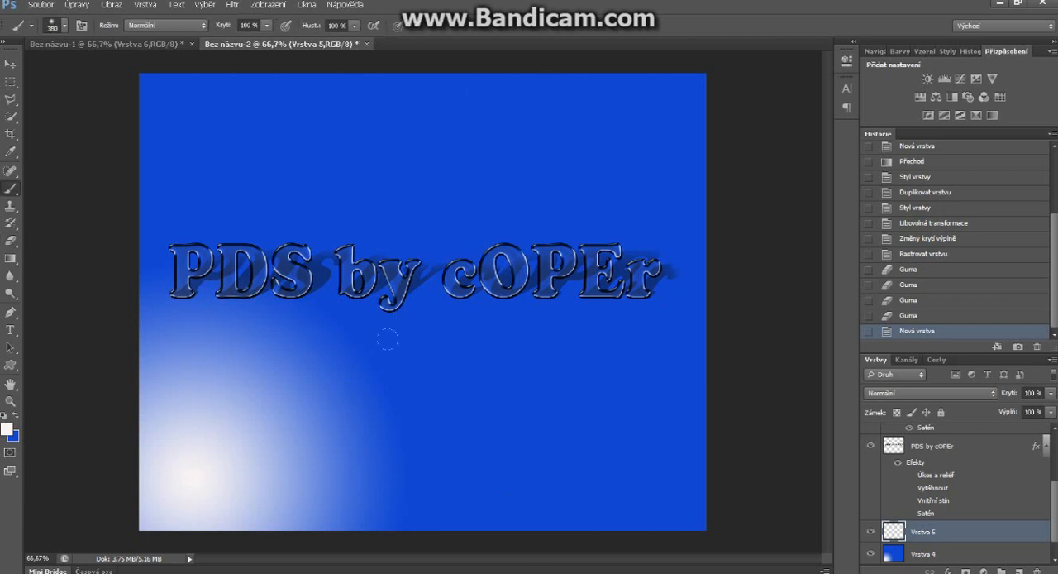
left_click(443, 395)
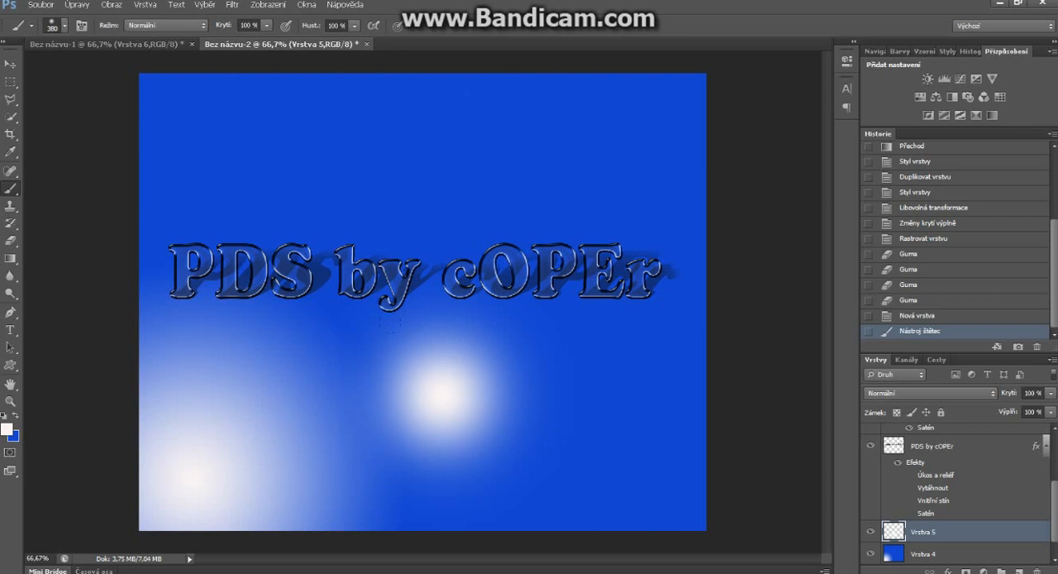
Step: Free-transform the white dab into a thin light streak, about 238% wide and 6.71% high, centred along the text's baseline
key("ctrl+t")
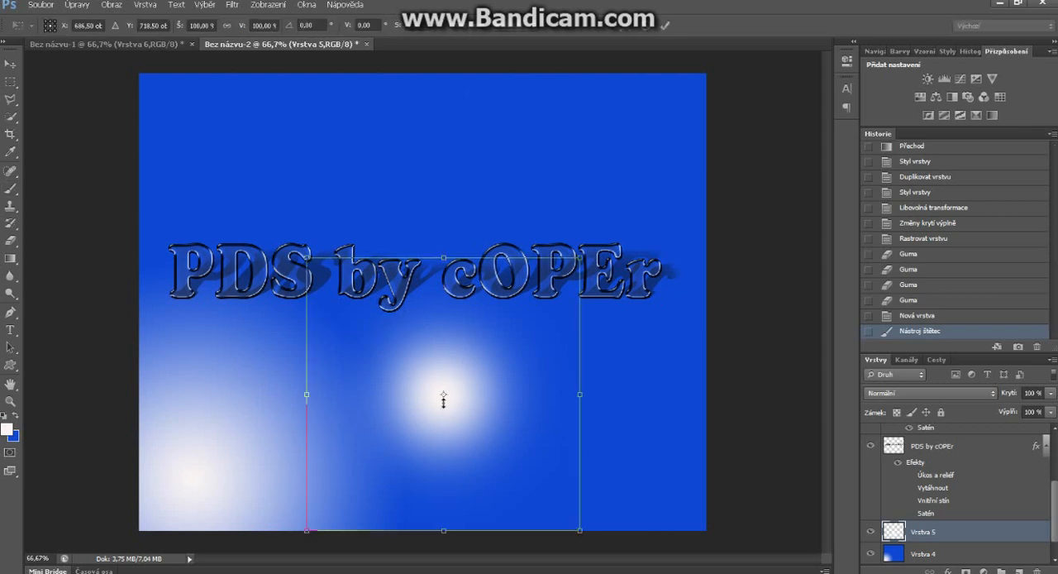
mouse_move(443, 400)
left_mouse_down()
mouse_move(444, 517)
mouse_move(439, 425)
mouse_move(390, 340)
mouse_move(343, 303)
mouse_move(308, 294)
left_mouse_up()
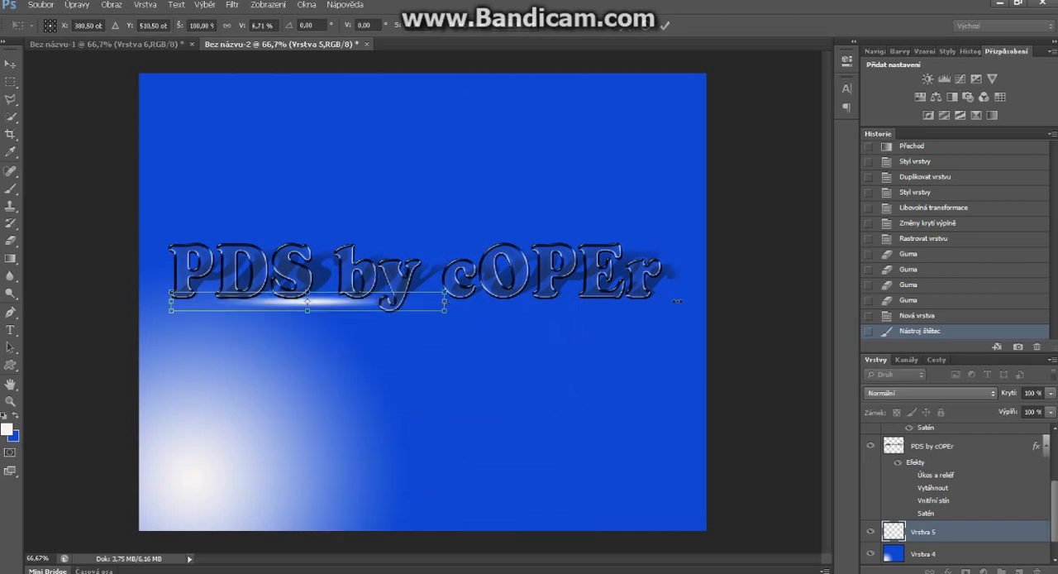
left_click_drag(445, 301, 821, 301)
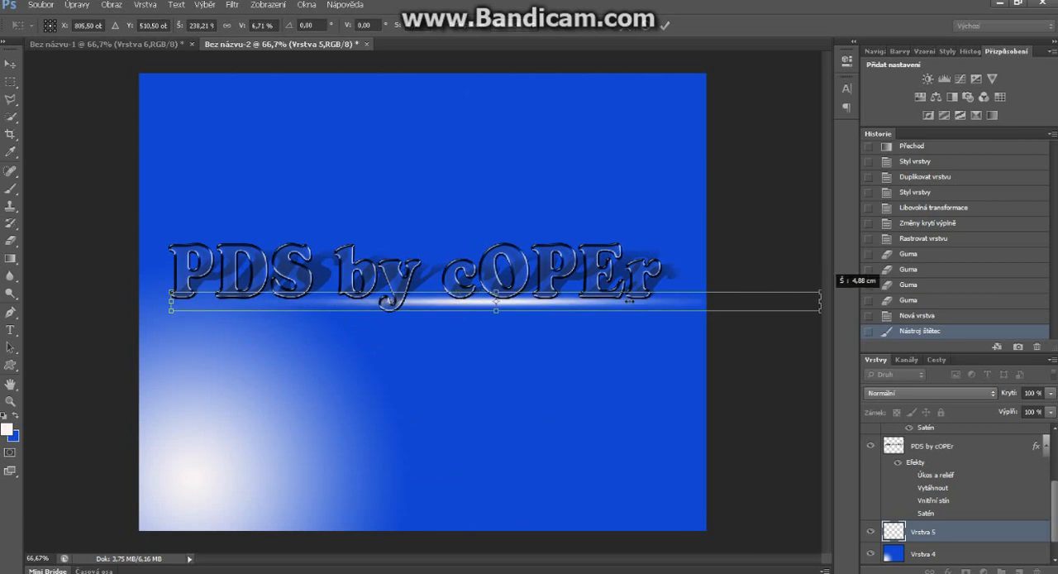
left_click_drag(619, 306, 527, 305)
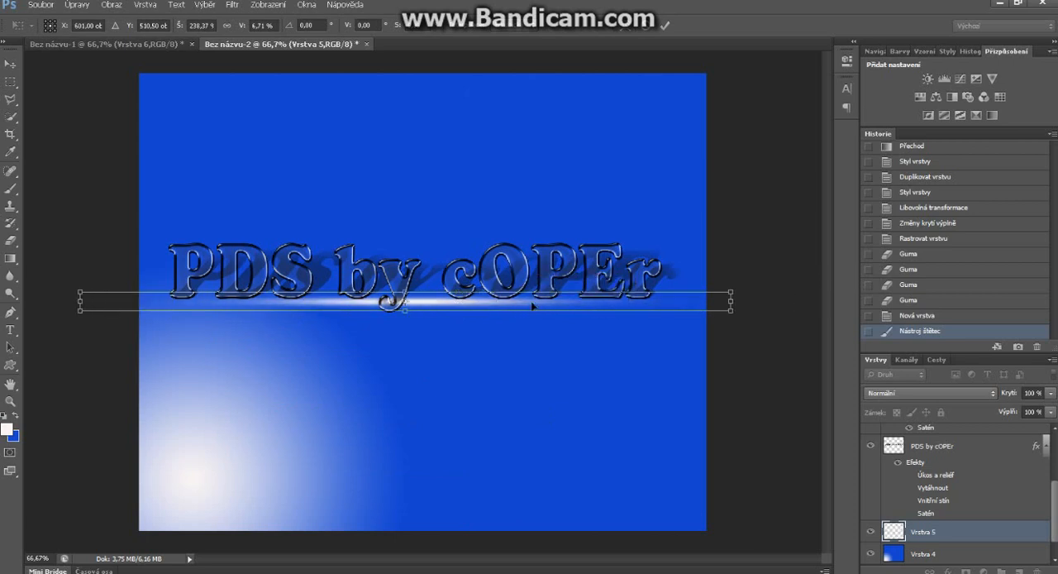
key("Return")
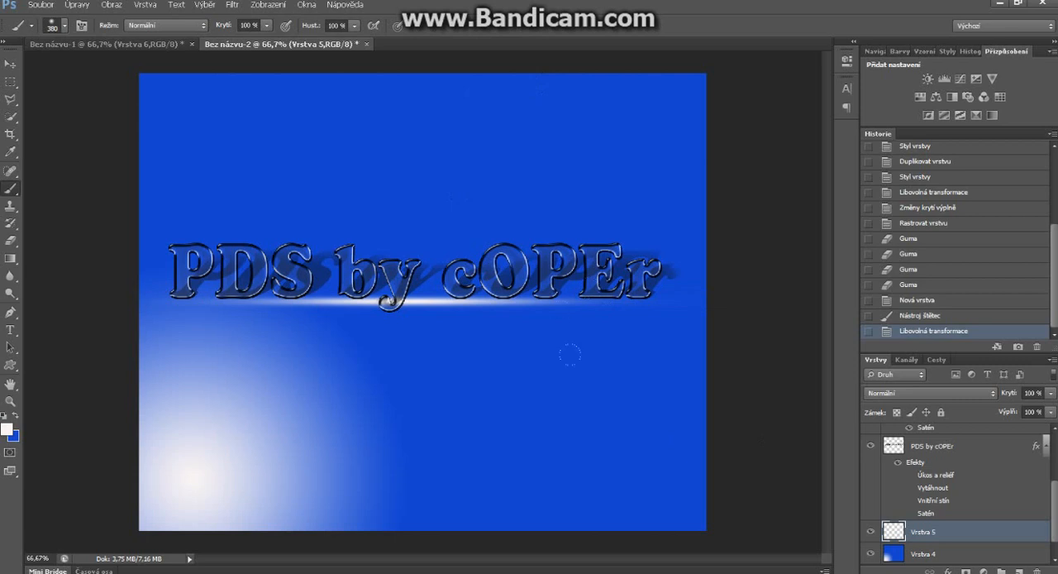
key("h")
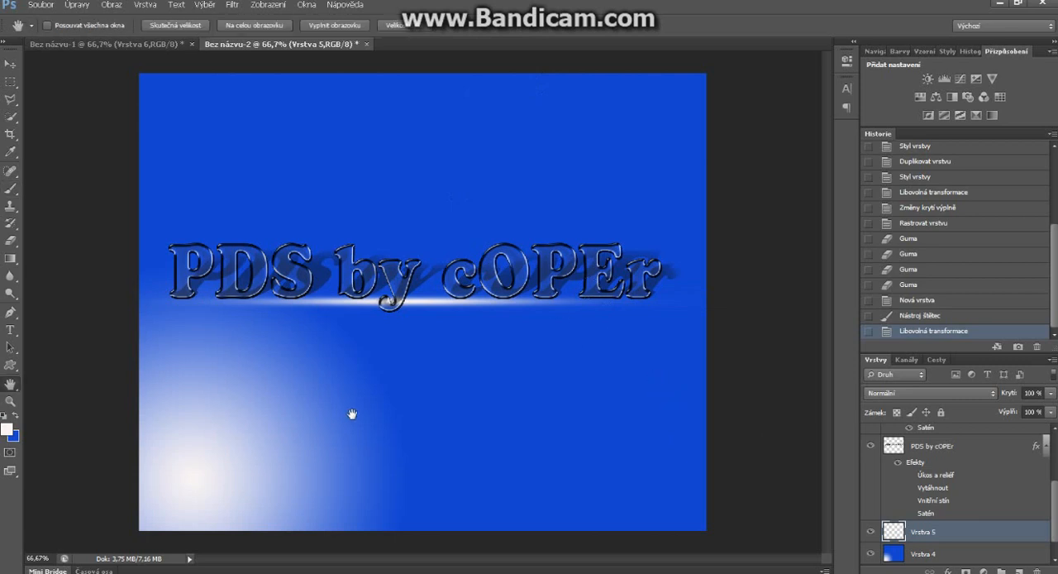